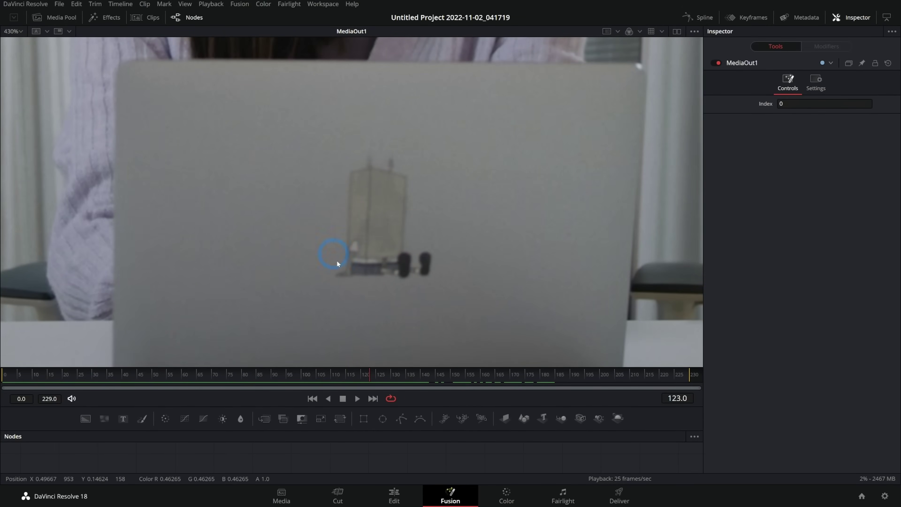
# Add a Paint node directly after MediaIn1
pyautogui.moveTo(357, 373); pyautogui.dragTo(271, 376)
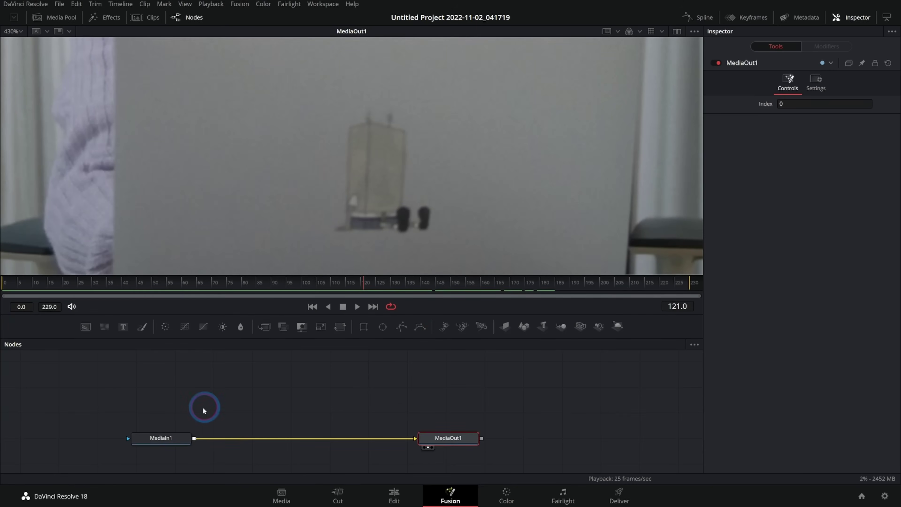
pyautogui.click(171, 439)
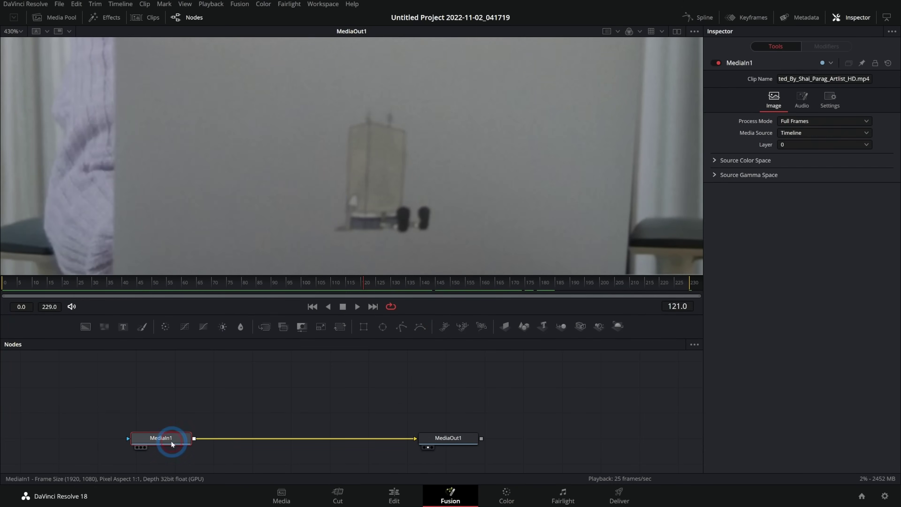
pyautogui.hotkey('shift', 'space')
pyautogui.write('spee')
pyautogui.press('BackSpace')
pyautogui.press('BackSpace')
pyautogui.press('BackSpace')
pyautogui.press('BackSpace')
pyautogui.write('pain')
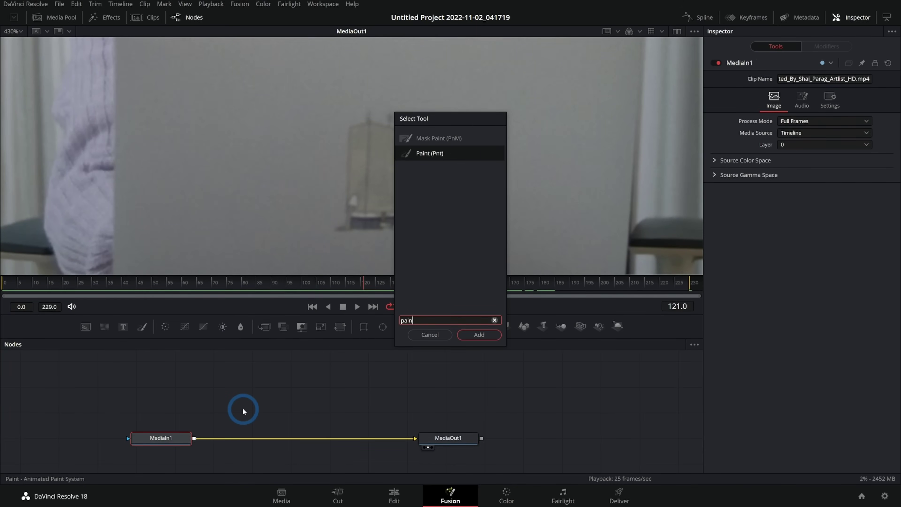
pyautogui.press('Return')
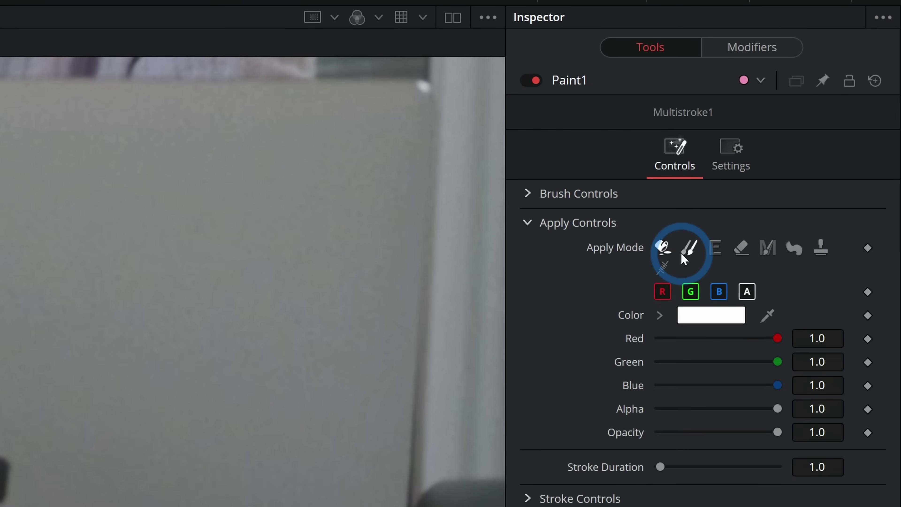
# Set the Paint node to Clone mode with the Stroke brush and clone clean laptop surface over the lid logo at frame 121
pyautogui.click(685, 253)
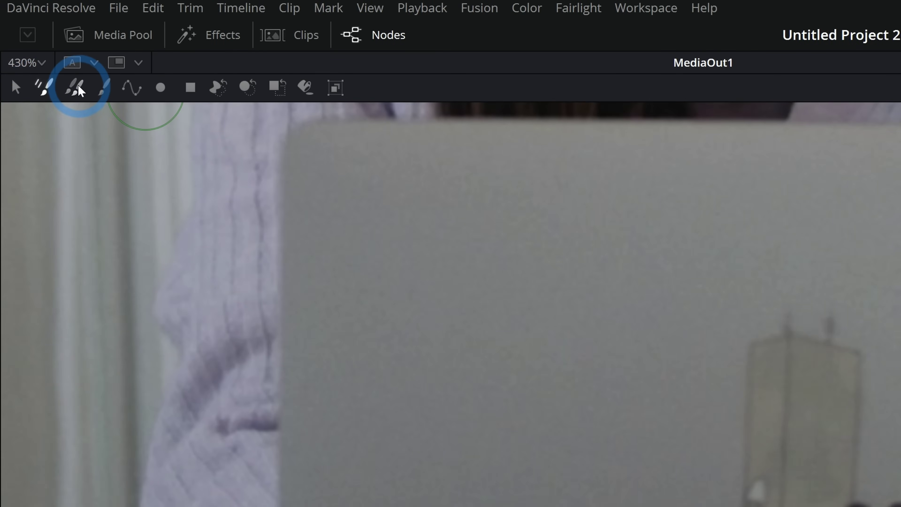
pyautogui.click(105, 88)
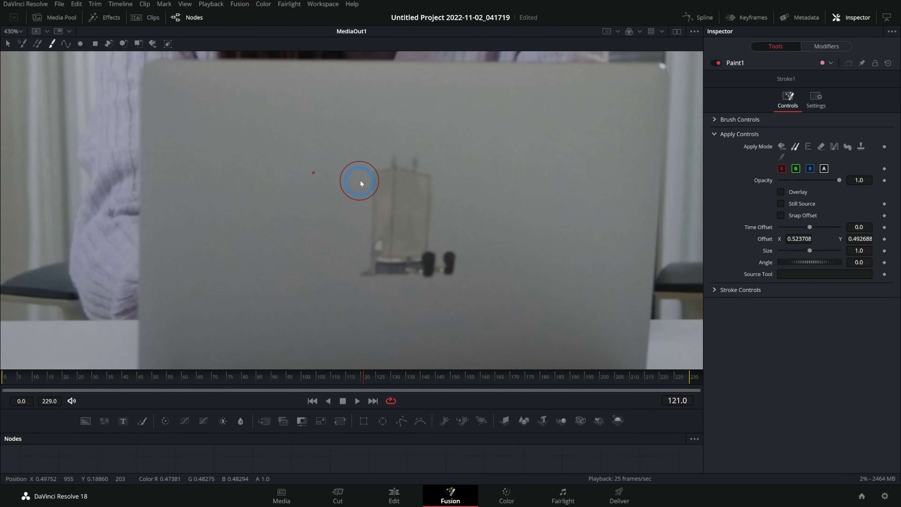
pyautogui.moveTo(382, 169)
pyautogui.mouseDown()
pyautogui.moveTo(409, 178)
pyautogui.moveTo(383, 165)
pyautogui.mouseUp()
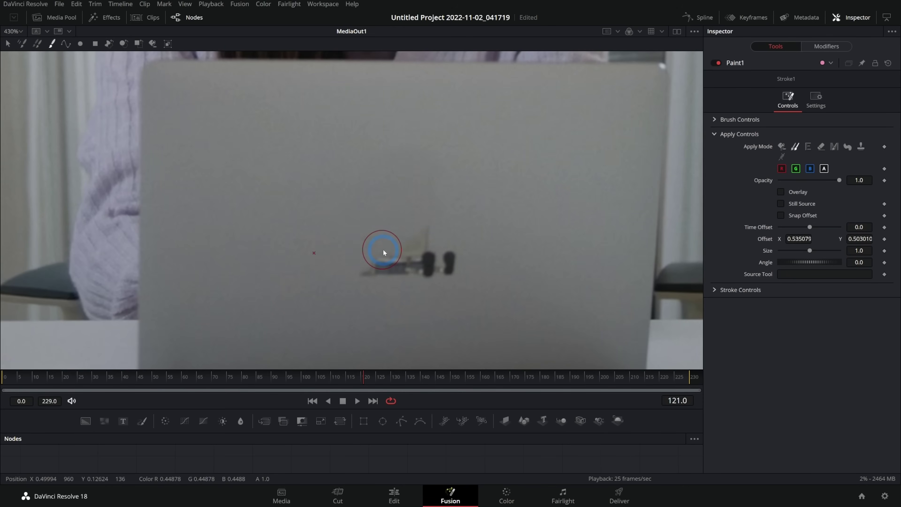
pyautogui.moveTo(377, 251); pyautogui.dragTo(461, 271)
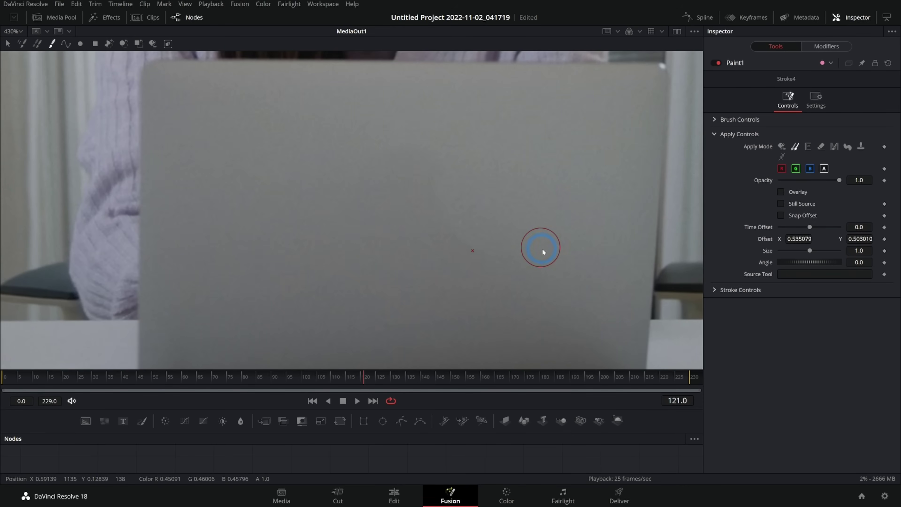
# Check the cloned area at frame 1 and delete the Paint1 node
pyautogui.scroll(-2, 626, 220)
pyautogui.moveTo(364, 378); pyautogui.dragTo(12, 390)
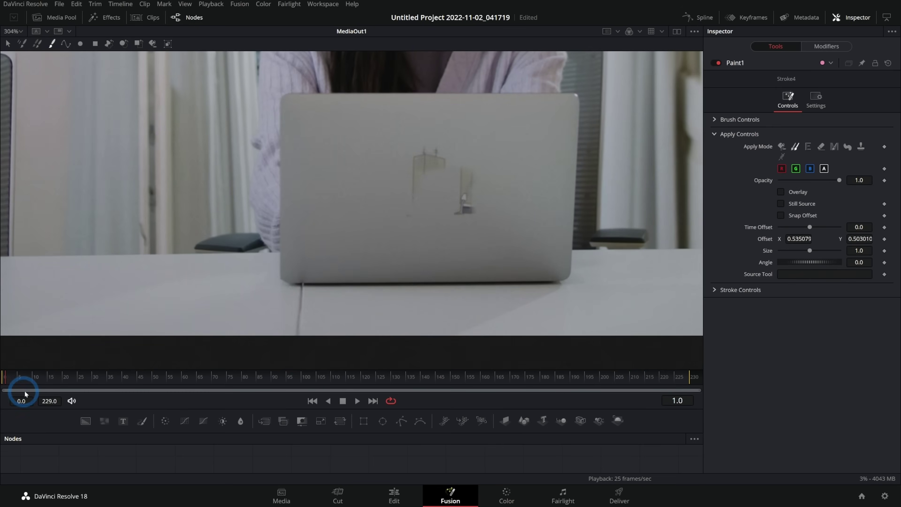
pyautogui.scroll(2, 454, 192)
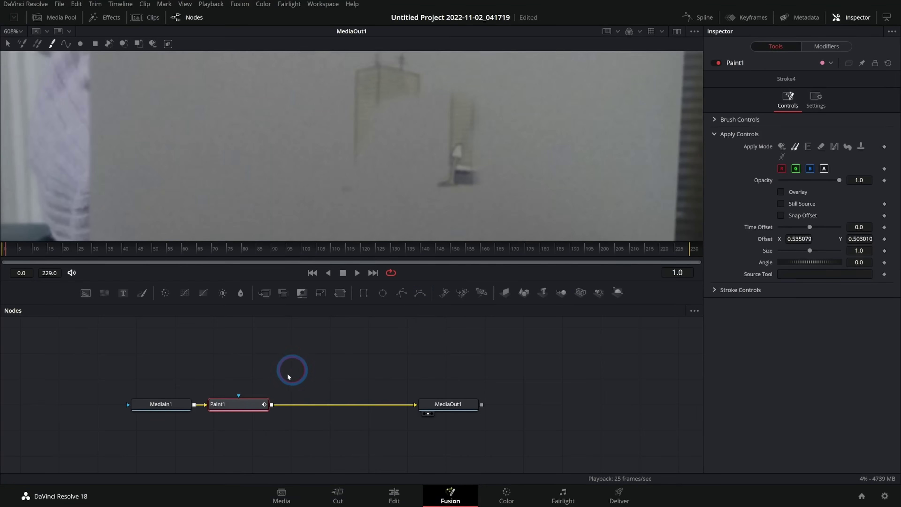
pyautogui.click(247, 407)
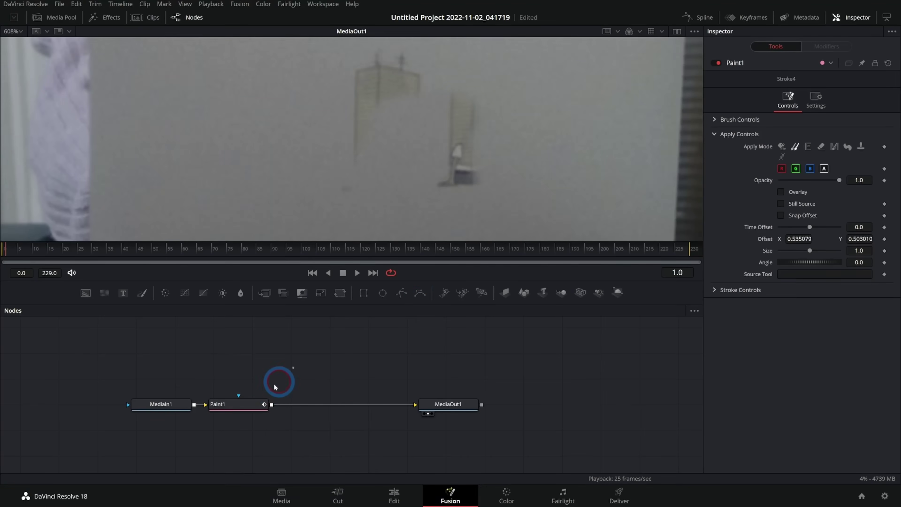
pyautogui.press('Delete')
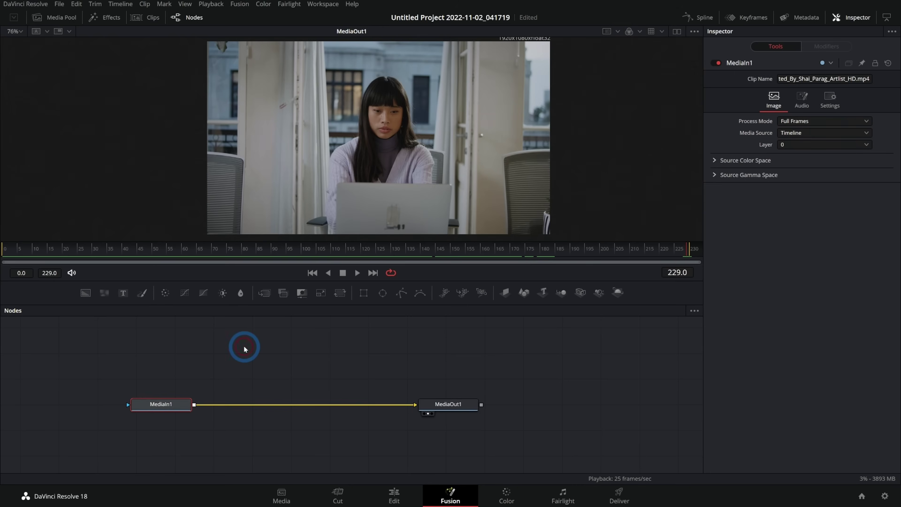
pyautogui.hotkey('shift', 'space')
pyautogui.write('pain')
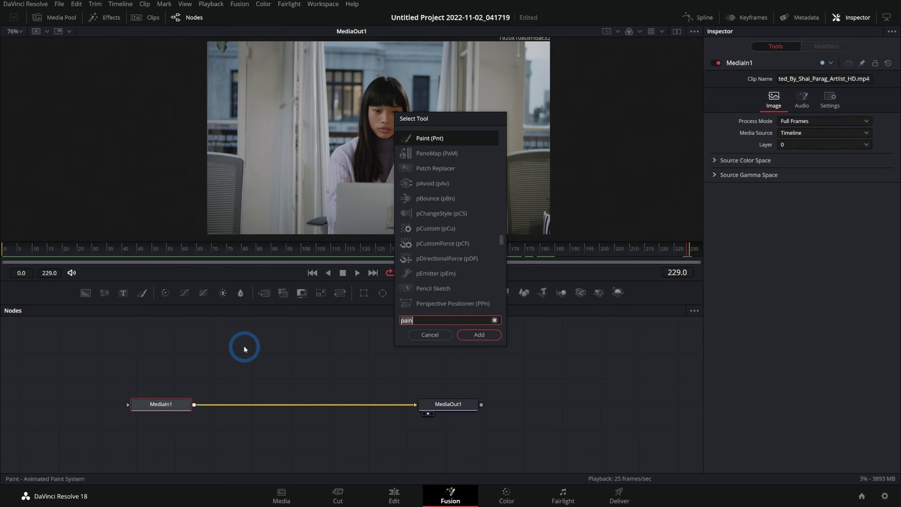
pyautogui.press('Escape')
# Add a Time Speed node between MediaIn1 and MediaOut1
pyautogui.hotkey('shift', 'space')
pyautogui.write('t')
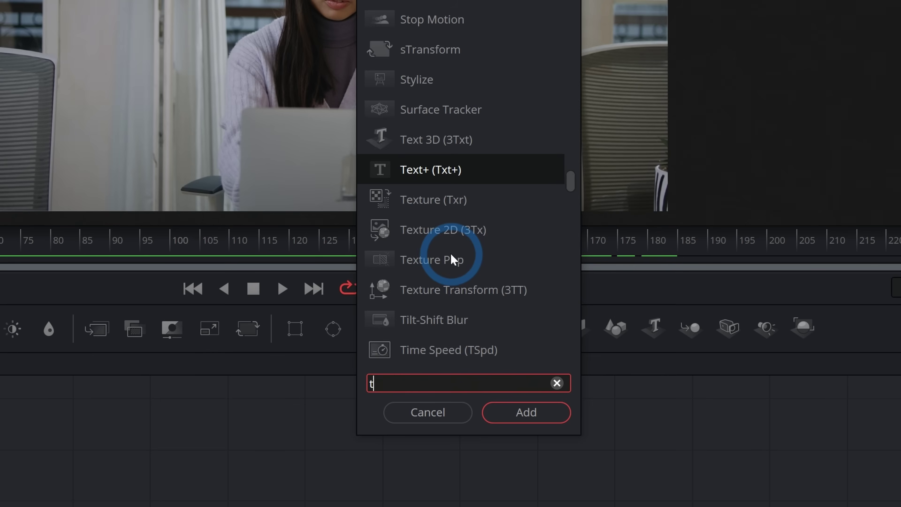
pyautogui.write('ime')
pyautogui.press('Return')
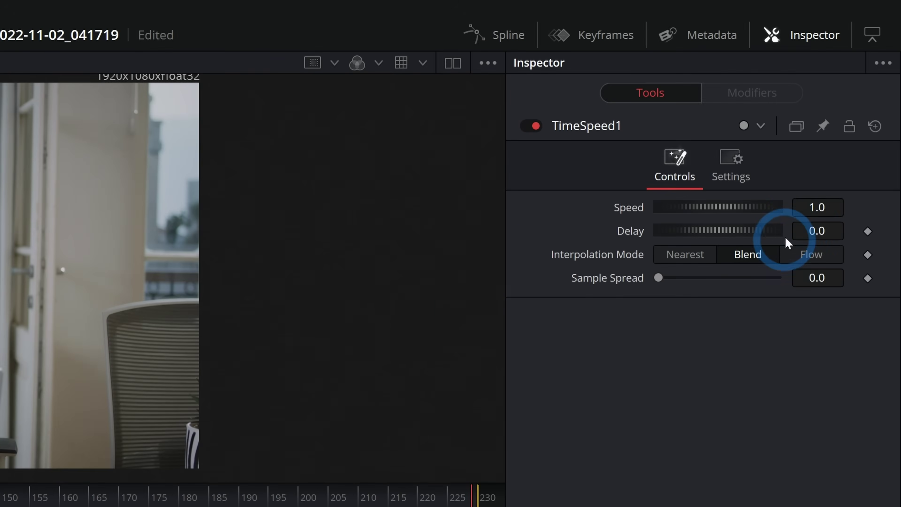
# Freeze the clip on its last frame by setting TimeSpeed1's Delay to 229 and Speed to 0, and scrub to check it
pyautogui.click(824, 232)
pyautogui.write('229')
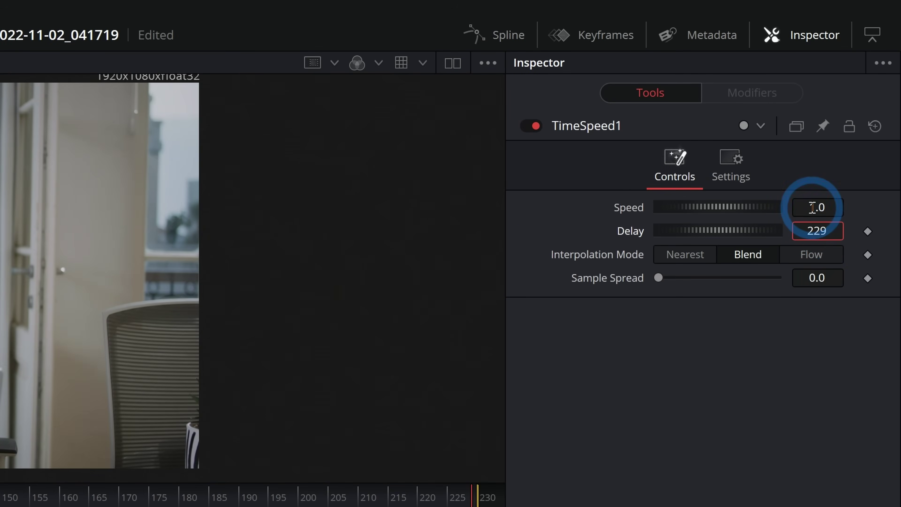
pyautogui.click(812, 207)
pyautogui.write('0')
pyautogui.press('Tab')
pyautogui.moveTo(646, 253)
pyautogui.mouseDown()
pyautogui.moveTo(149, 247)
pyautogui.moveTo(663, 250)
pyautogui.mouseUp()
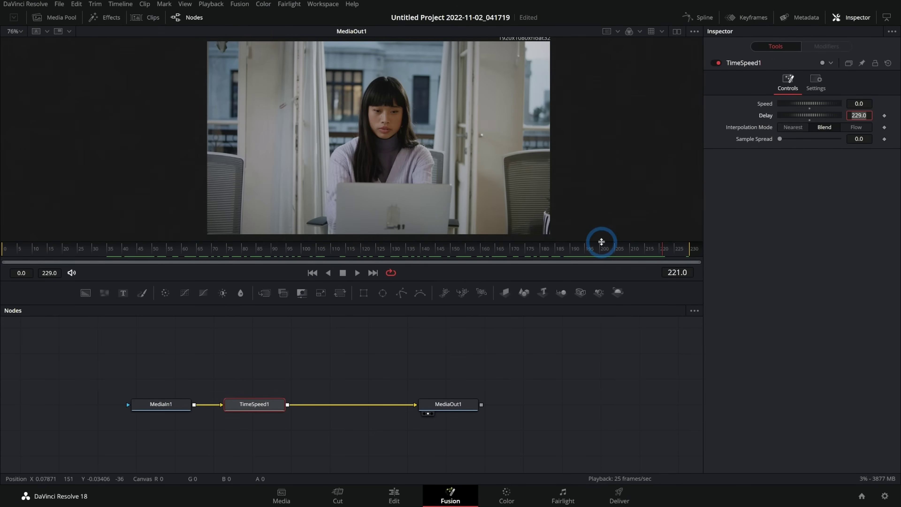
# Add a Paint node after TimeSpeed1 and clone clean surface over the laptop logo with the Stroke brush
pyautogui.click(263, 405)
pyautogui.hotkey('shift', 'space')
pyautogui.write('paint')
pyautogui.press('Return')
pyautogui.click(52, 44)
pyautogui.scroll(4, 384, 214)
pyautogui.moveTo(426, 108)
pyautogui.mouseDown()
pyautogui.moveTo(405, 132)
pyautogui.moveTo(421, 148)
pyautogui.moveTo(412, 165)
pyautogui.mouseUp()
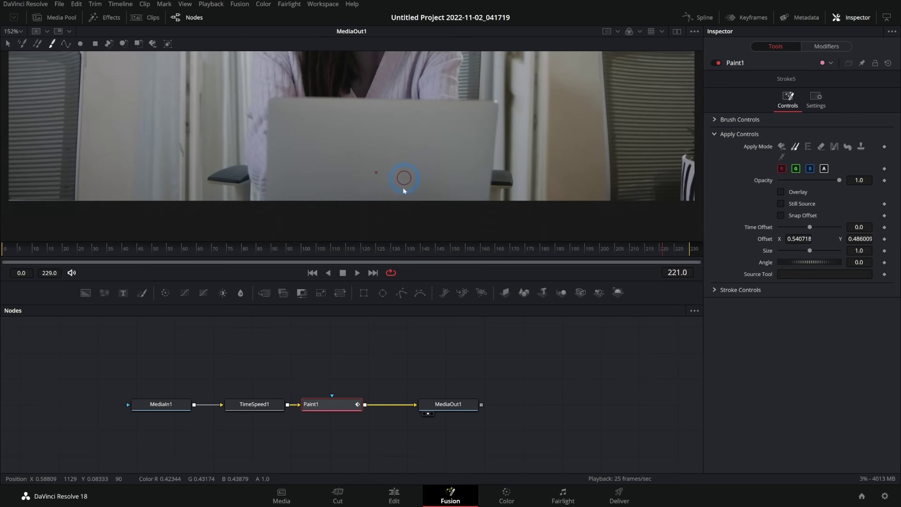
# Add a Planar Tracker node fed by MediaIn1 and show it in the viewer
pyautogui.hotkey('shift', 'space')
pyautogui.write('pain')
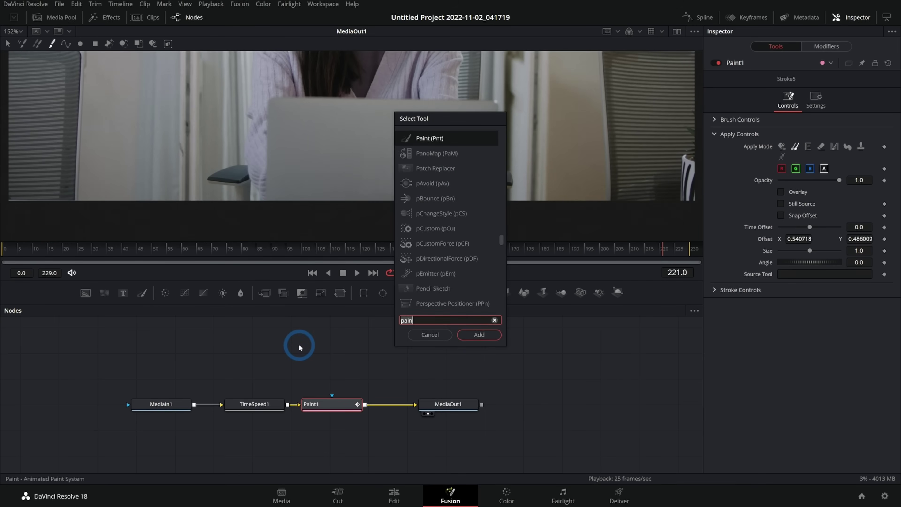
pyautogui.write('plan')
pyautogui.press('Return')
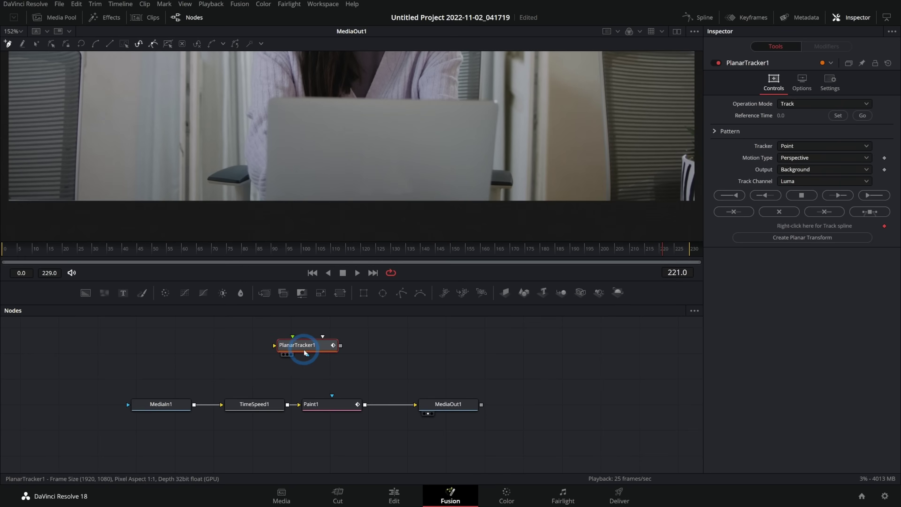
pyautogui.moveTo(194, 405); pyautogui.dragTo(197, 384)
pyautogui.moveTo(398, 264); pyautogui.dragTo(620, 186)
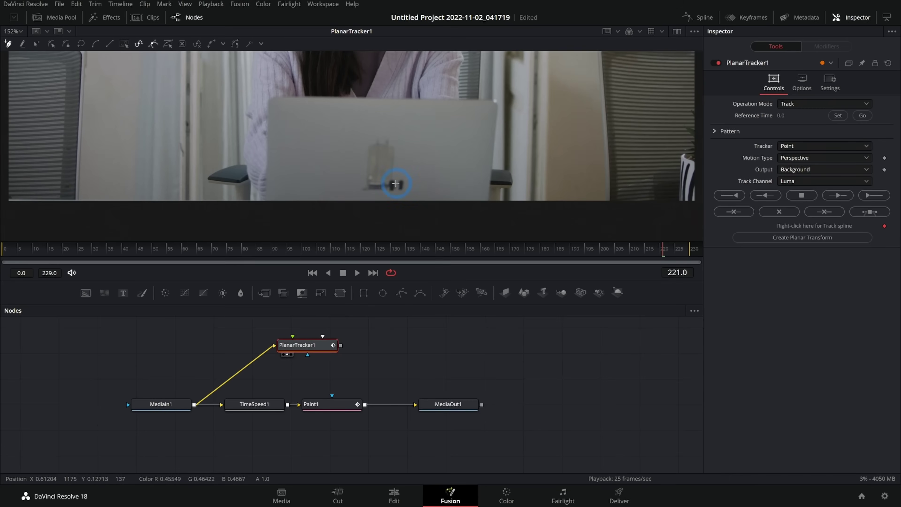
# Go to frame 229 and outline the laptop logo with a closed tracking pattern
pyautogui.click(688, 250)
pyautogui.click(416, 181)
pyautogui.scroll(1, 373, 136)
pyautogui.click(387, 132)
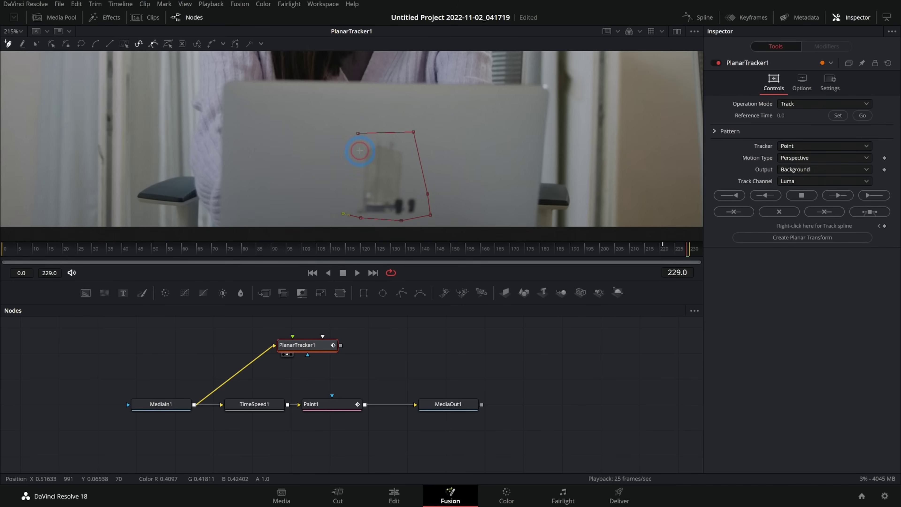
# Set frame 229 as the reference time and track back to the start with Translation, Rotation, Scale motion
pyautogui.click(838, 115)
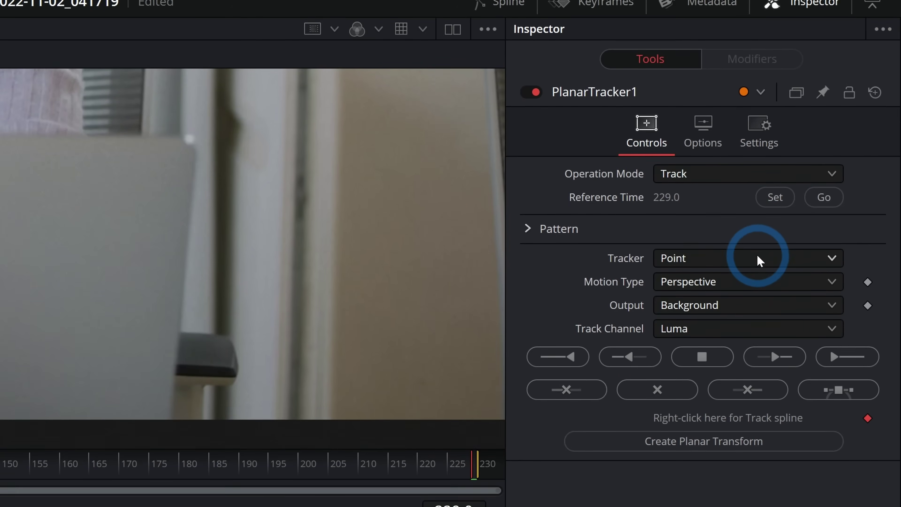
pyautogui.click(827, 158)
pyautogui.click(741, 311)
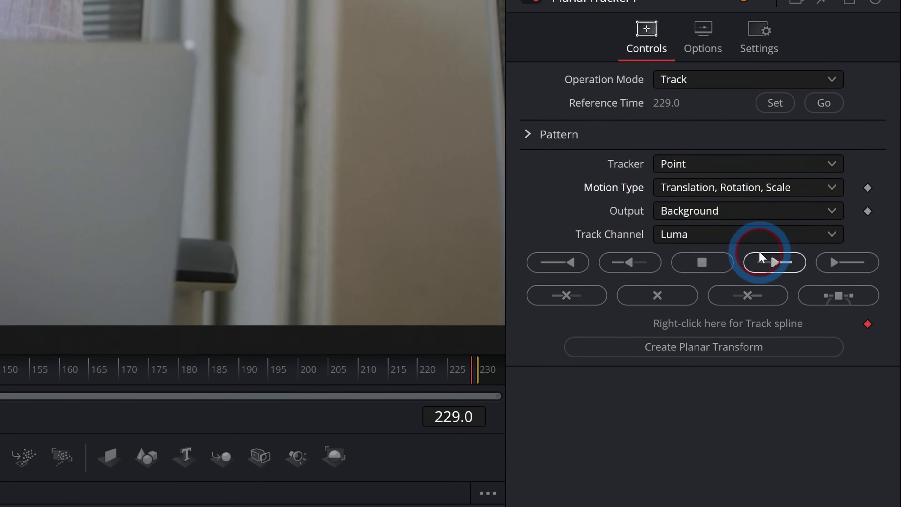
pyautogui.click(556, 281)
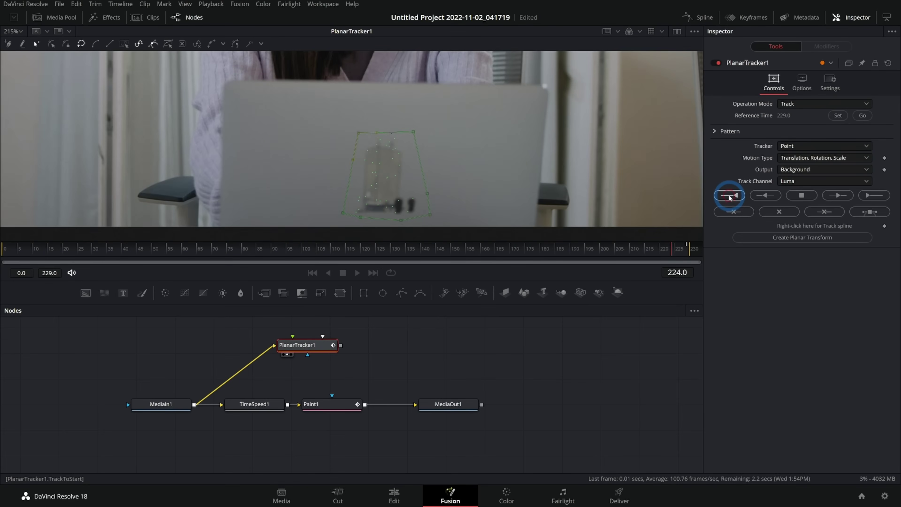
# Create a Planar Transform from the tracker and move TimeSpeed1 and Paint1 above the main node line
pyautogui.click(787, 239)
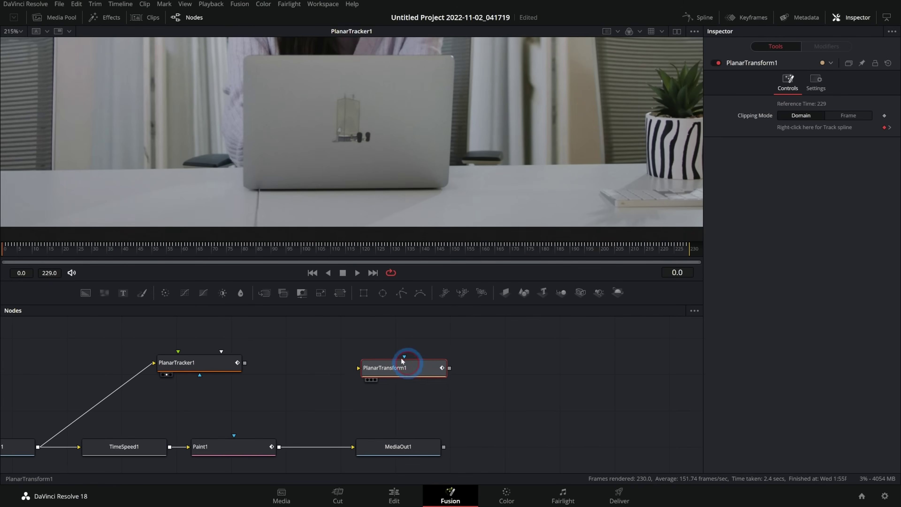
pyautogui.moveTo(405, 363); pyautogui.dragTo(375, 365)
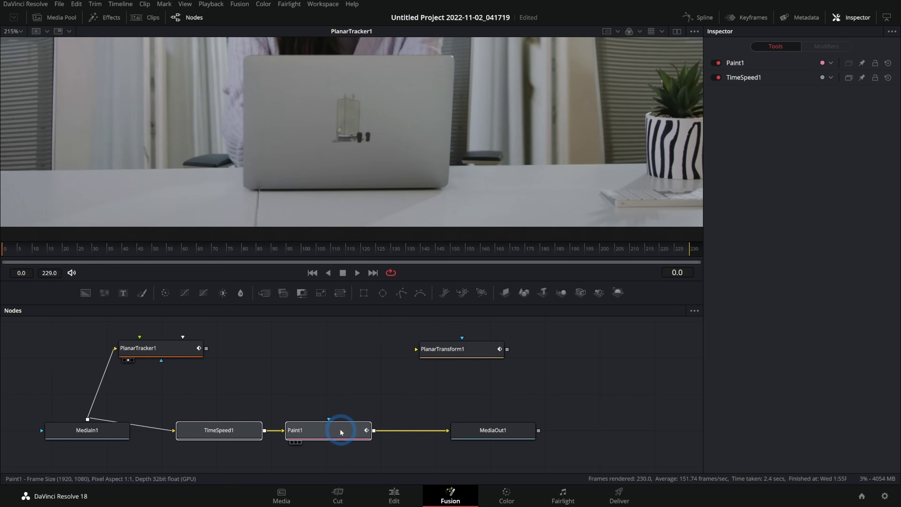
pyautogui.moveTo(339, 429); pyautogui.dragTo(348, 383)
# Add a Merge node with MediaIn1 as background and Paint1 as foreground, and connect its output to MediaOut1
pyautogui.click(125, 435)
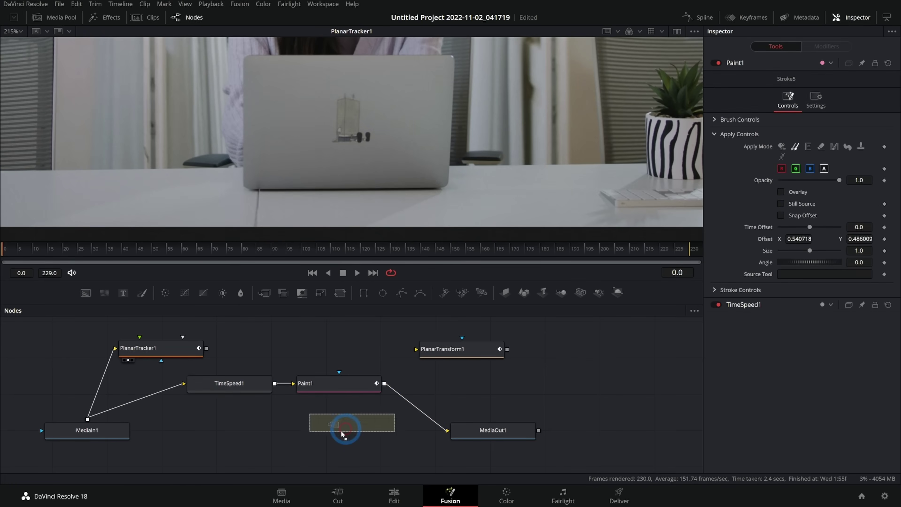
pyautogui.moveTo(343, 434); pyautogui.dragTo(321, 443)
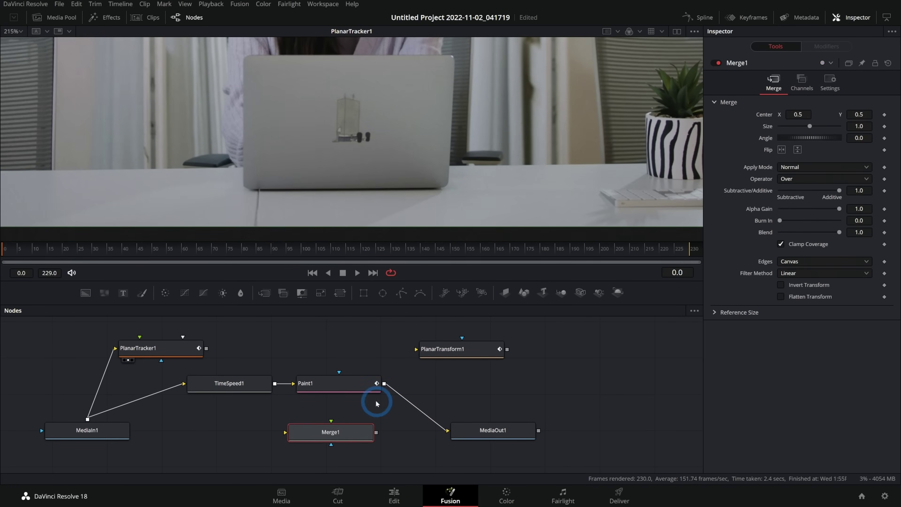
pyautogui.moveTo(87, 420); pyautogui.dragTo(336, 441)
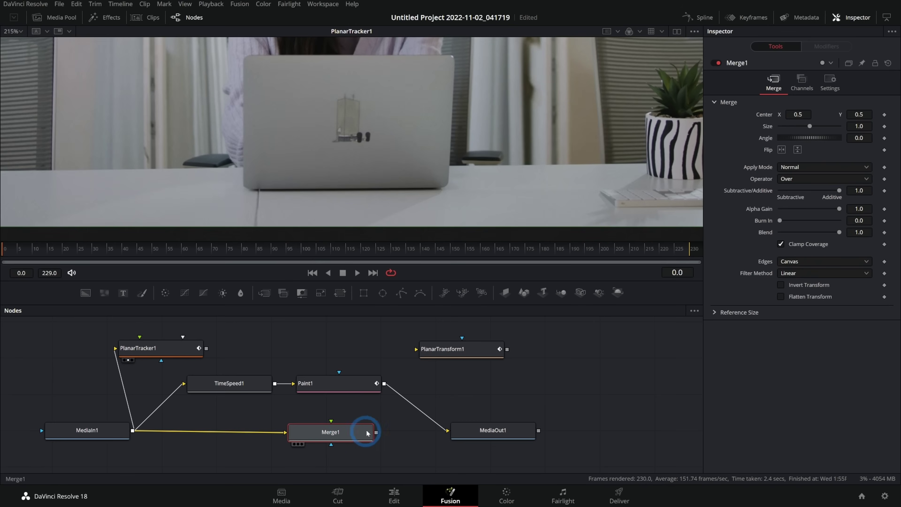
pyautogui.moveTo(384, 385)
pyautogui.mouseDown()
pyautogui.moveTo(428, 362)
pyautogui.moveTo(419, 393)
pyautogui.moveTo(333, 430)
pyautogui.mouseUp()
pyautogui.moveTo(376, 433); pyautogui.dragTo(446, 429)
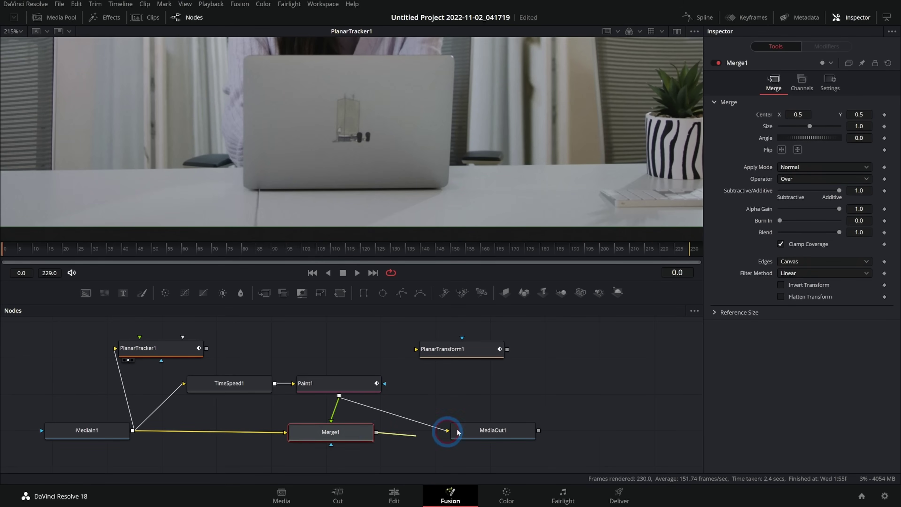
# Show MediaOut1 in the viewer at frame 229 with the laptop in view
pyautogui.click(492, 433)
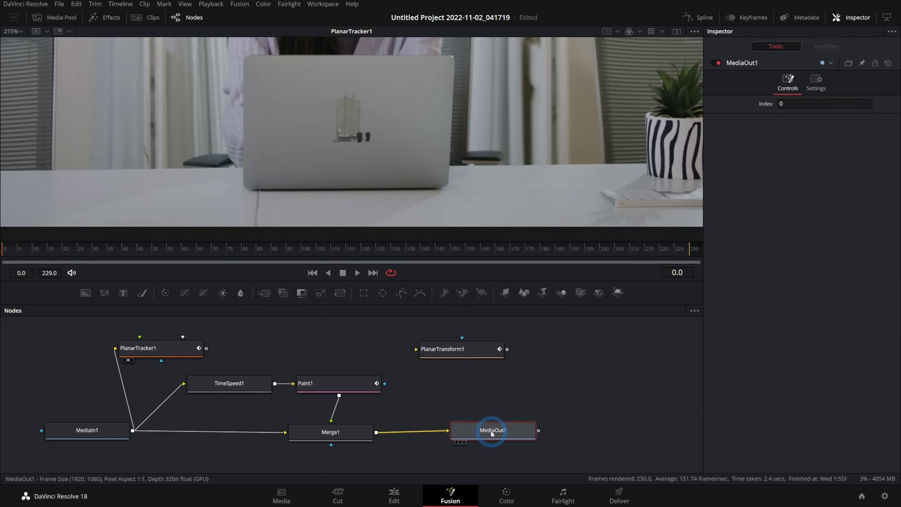
pyautogui.press('2')
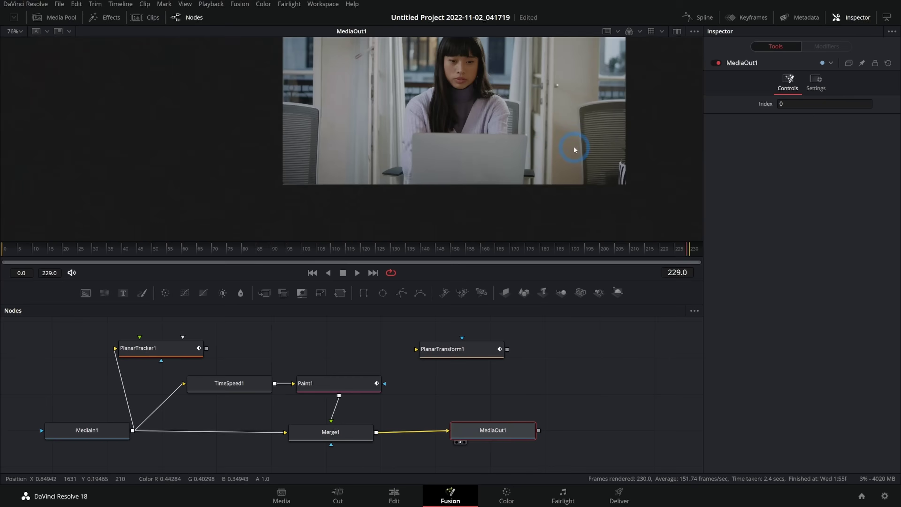
pyautogui.moveTo(576, 149); pyautogui.dragTo(442, 193)
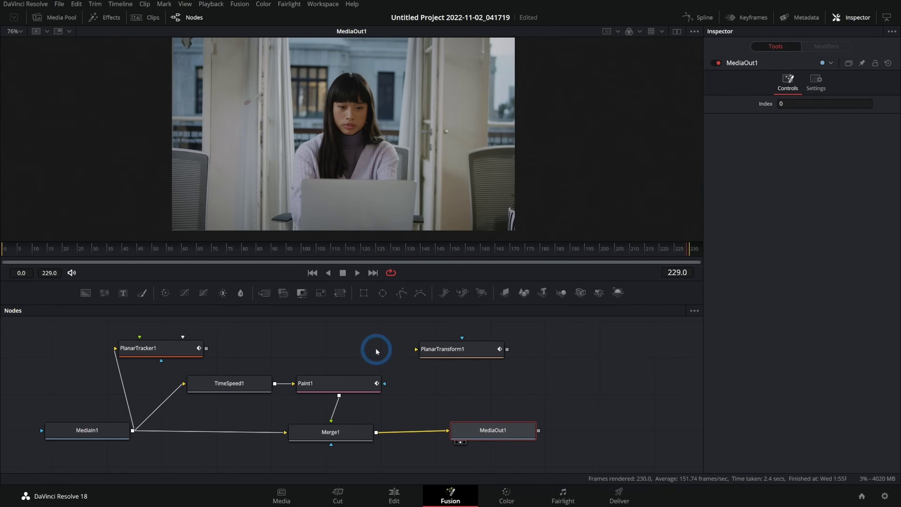
# Add an Ellipse mask and connect it to Merge1's mask input
pyautogui.click(382, 293)
pyautogui.moveTo(367, 448); pyautogui.dragTo(362, 423)
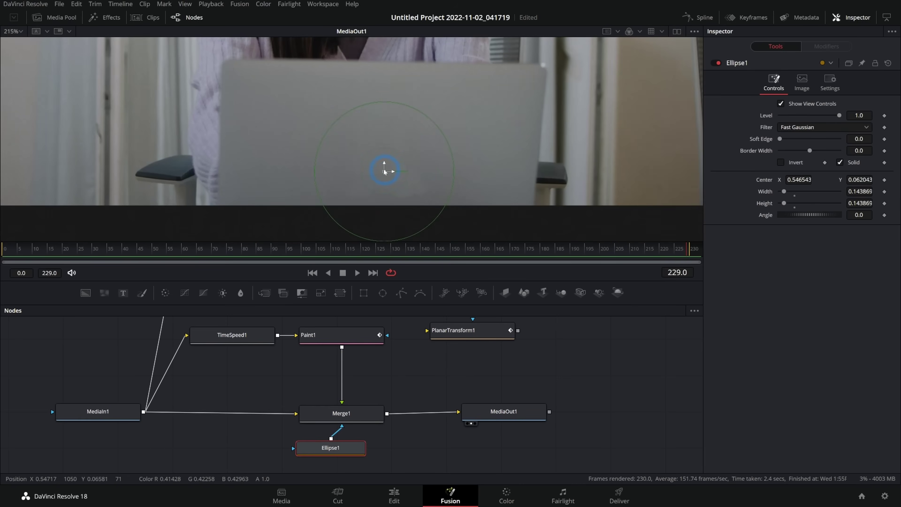
# Centre the ellipse mask at about X 0.548, Y 0.067 on the laptop lid and align the Ellipse1 node below Merge1
pyautogui.moveTo(384, 169)
pyautogui.mouseDown()
pyautogui.moveTo(546, 169)
pyautogui.moveTo(376, 168)
pyautogui.moveTo(441, 141)
pyautogui.moveTo(399, 148)
pyautogui.moveTo(385, 165)
pyautogui.mouseUp()
pyautogui.moveTo(348, 444); pyautogui.dragTo(358, 461)
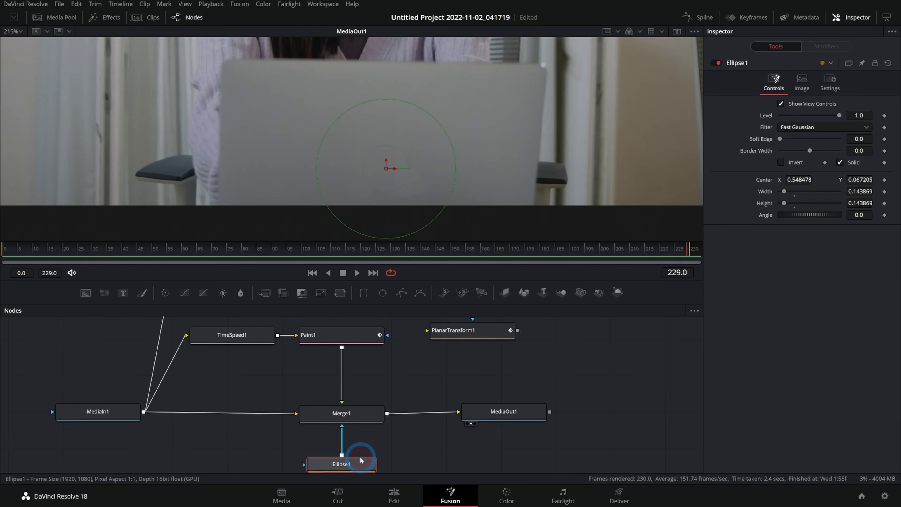
# Insert PlanarTransform1 between Paint1 and Merge1, and a pasted copy of it between Ellipse1 and Merge1
pyautogui.moveTo(478, 336)
pyautogui.mouseDown()
pyautogui.moveTo(468, 365)
pyautogui.moveTo(346, 374)
pyautogui.moveTo(356, 375)
pyautogui.mouseUp()
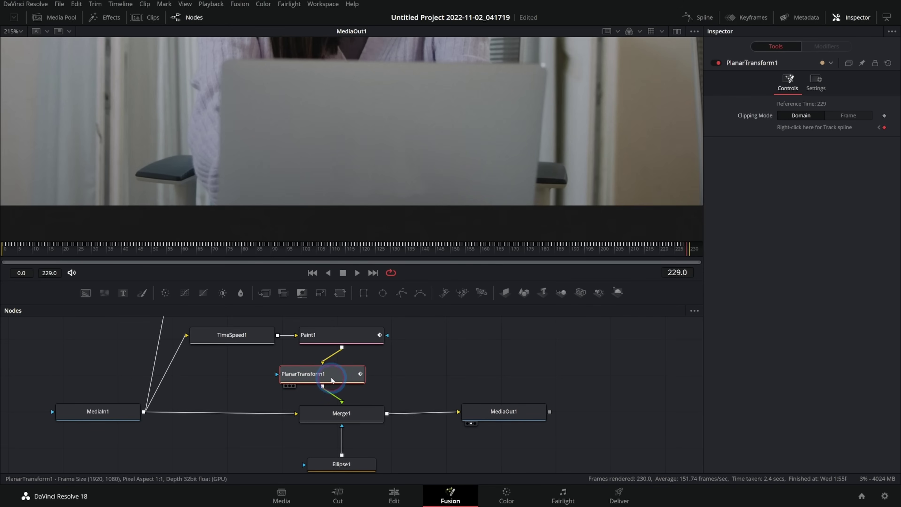
pyautogui.hotkey('ctrl', 'v')
pyautogui.moveTo(461, 368); pyautogui.dragTo(342, 446)
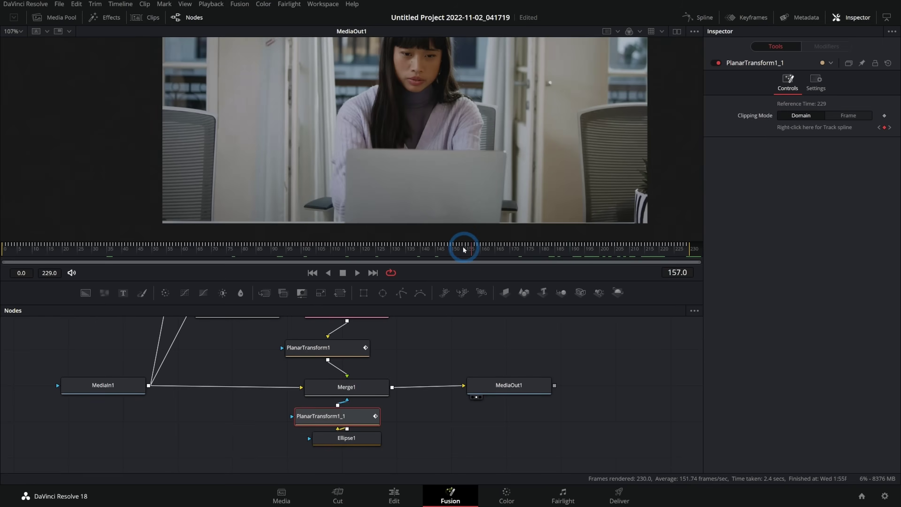
# Inspect the patched area of the laptop lid up close at several frames, including 44 and 184
pyautogui.moveTo(463, 244); pyautogui.dragTo(135, 241)
pyautogui.scroll(6, 421, 181)
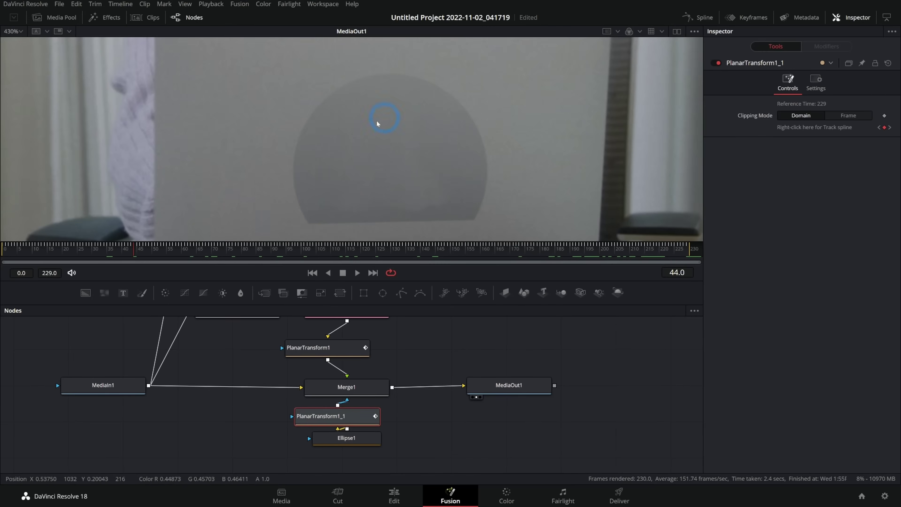
pyautogui.scroll(-2, 424, 164)
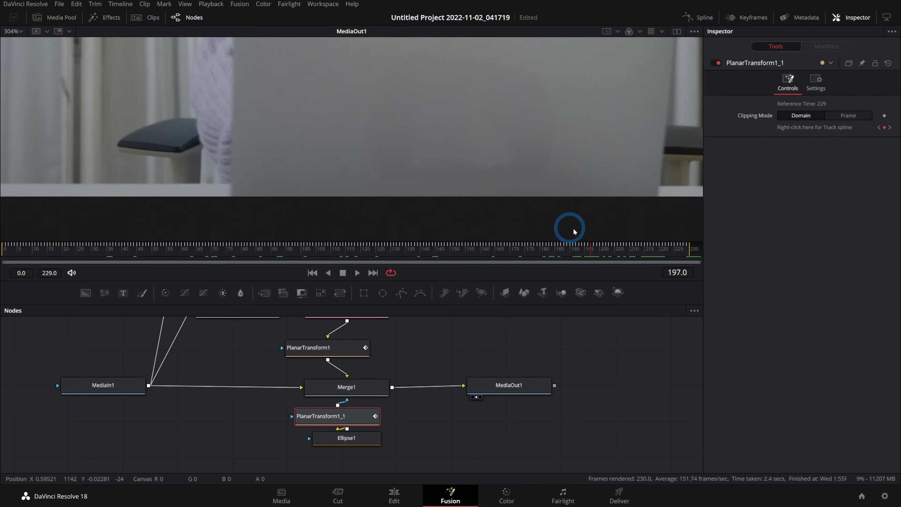
pyautogui.click(656, 253)
pyautogui.moveTo(656, 253); pyautogui.dragTo(551, 249)
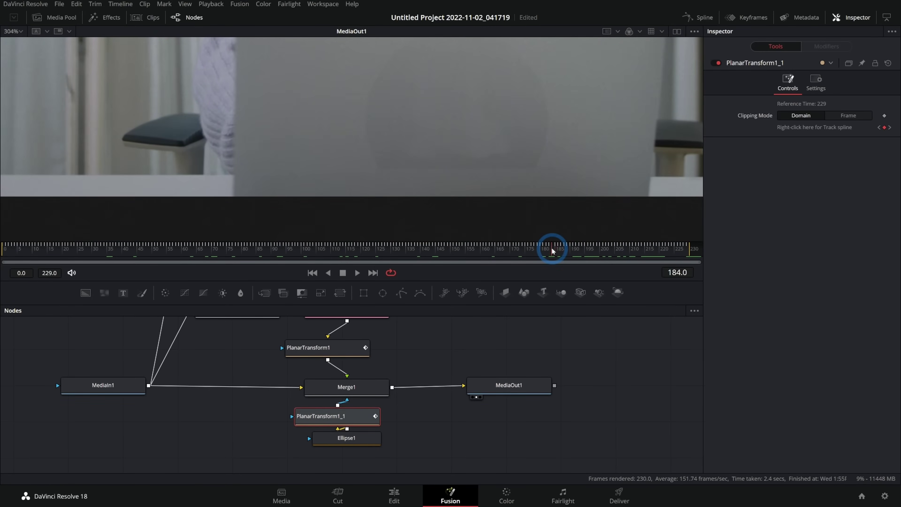
pyautogui.scroll(-4, 551, 150)
pyautogui.scroll(-2, 490, 145)
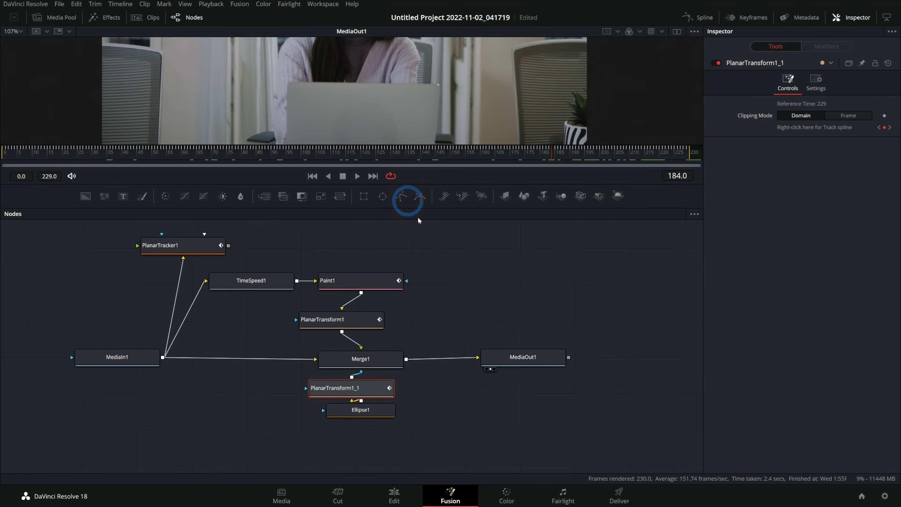
# Detach PlanarTransform1 and delete every other node except MediaIn1 and MediaOut1, keeping PlanarTransform1 unconnected above them
pyautogui.click(382, 271)
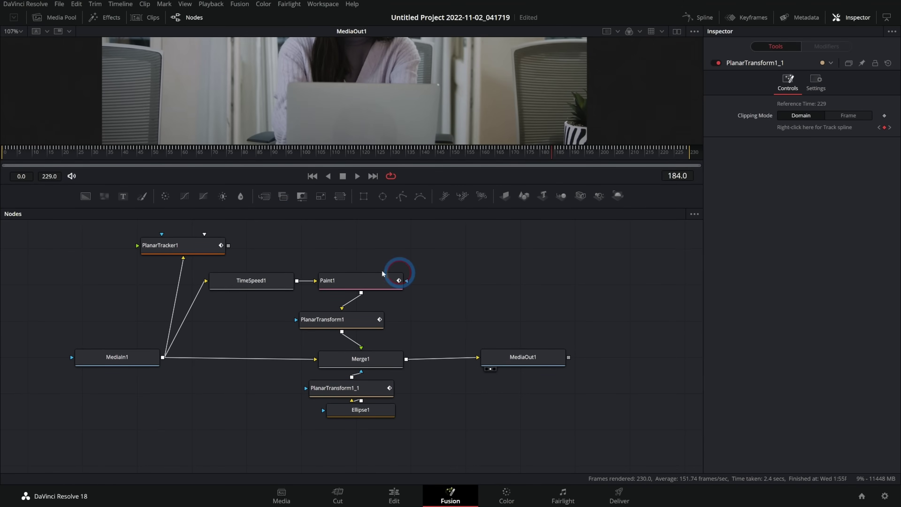
pyautogui.moveTo(321, 318); pyautogui.dragTo(477, 266)
pyautogui.moveTo(365, 250)
pyautogui.mouseDown()
pyautogui.moveTo(321, 302)
pyautogui.moveTo(264, 416)
pyautogui.mouseUp()
pyautogui.press('Delete')
pyautogui.click(200, 256)
pyautogui.moveTo(497, 273); pyautogui.dragTo(142, 270)
pyautogui.press('Delete')
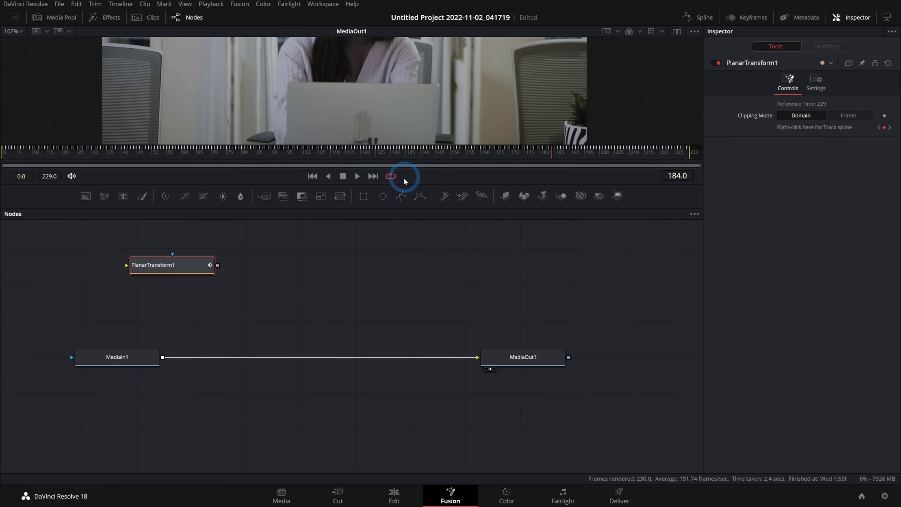
# Add a Transform node fed by MediaIn1 and merge it over MediaIn1 with a Merge node leading to MediaOut1
pyautogui.moveTo(409, 183); pyautogui.dragTo(402, 254)
pyautogui.click(329, 343)
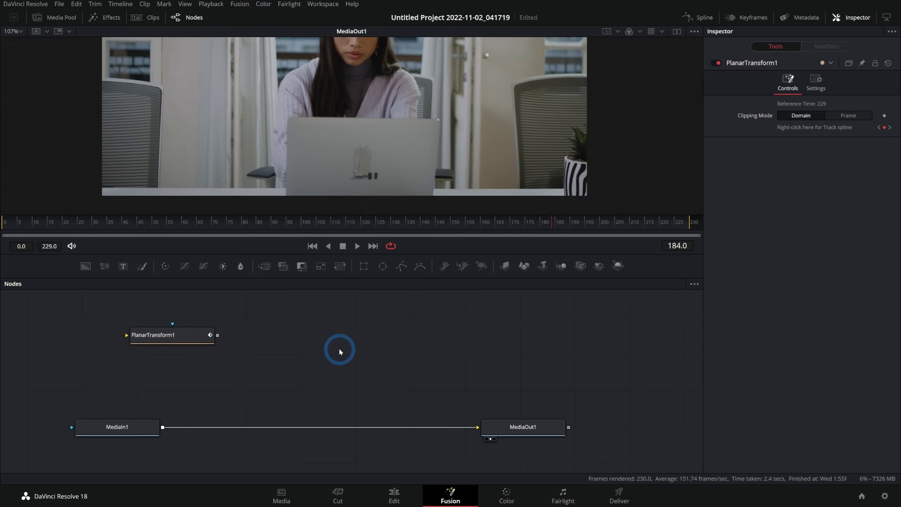
pyautogui.moveTo(338, 267); pyautogui.dragTo(318, 381)
pyautogui.moveTo(163, 428); pyautogui.dragTo(341, 382)
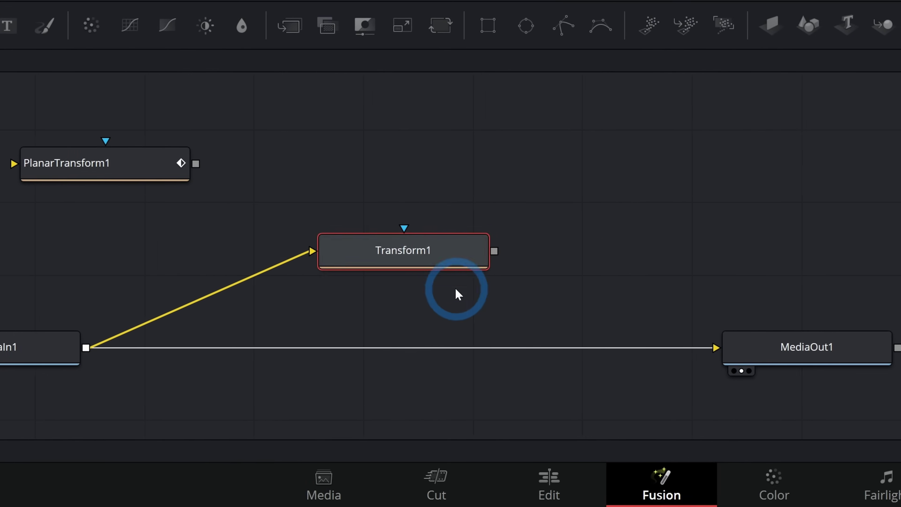
pyautogui.moveTo(495, 252); pyautogui.dragTo(165, 360)
pyautogui.moveTo(405, 360); pyautogui.dragTo(328, 348)
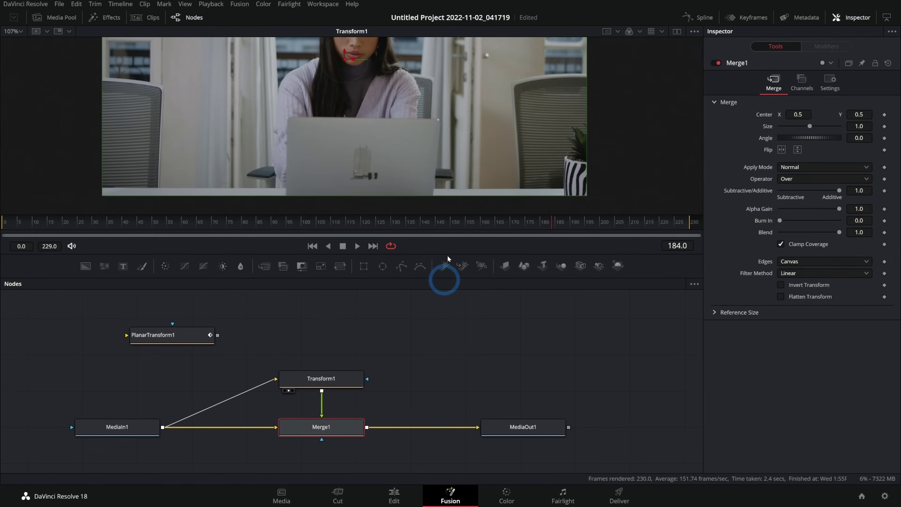
# Try offsetting the overlaid footage with Transform1, preview it at frame 134, and reset the transform
pyautogui.moveTo(463, 134); pyautogui.dragTo(457, 142)
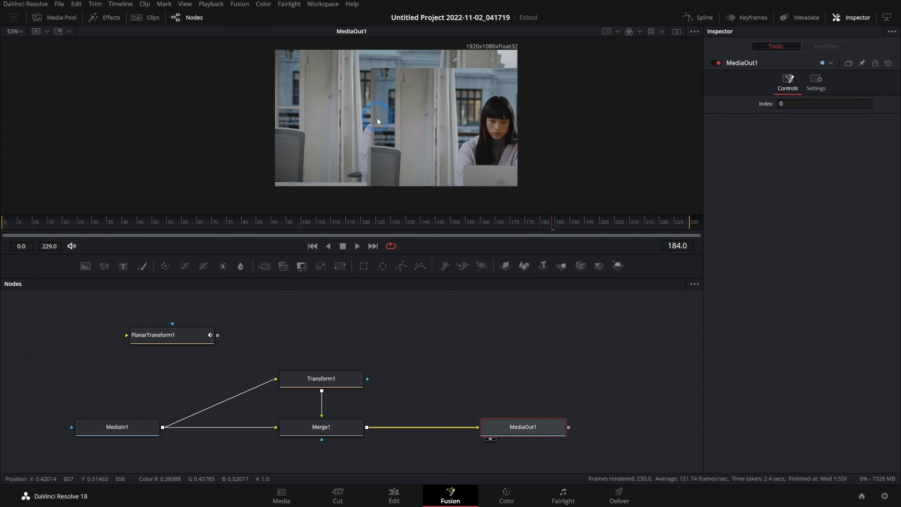
pyautogui.moveTo(553, 227); pyautogui.dragTo(403, 222)
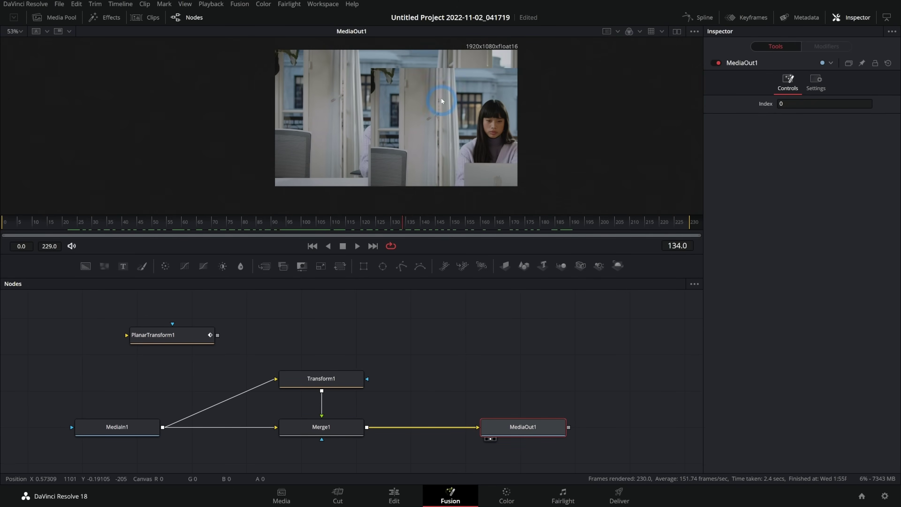
pyautogui.scroll(2, 441, 103)
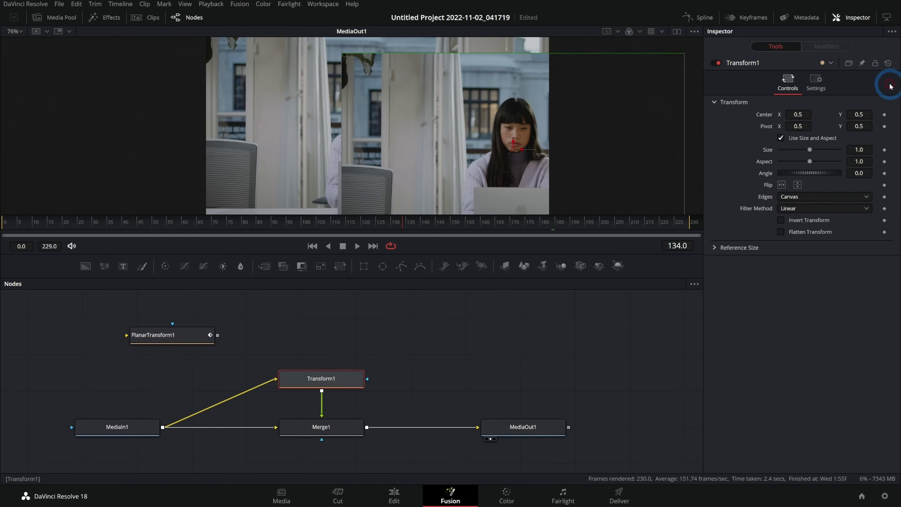
pyautogui.click(888, 64)
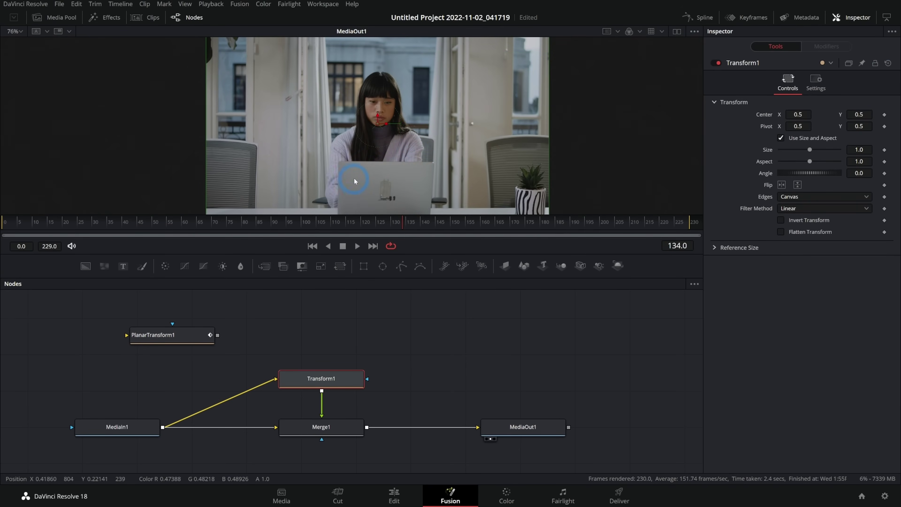
# Add a Patch Replacer node between Merge1 and MediaOut1
pyautogui.scroll(2, 353, 177)
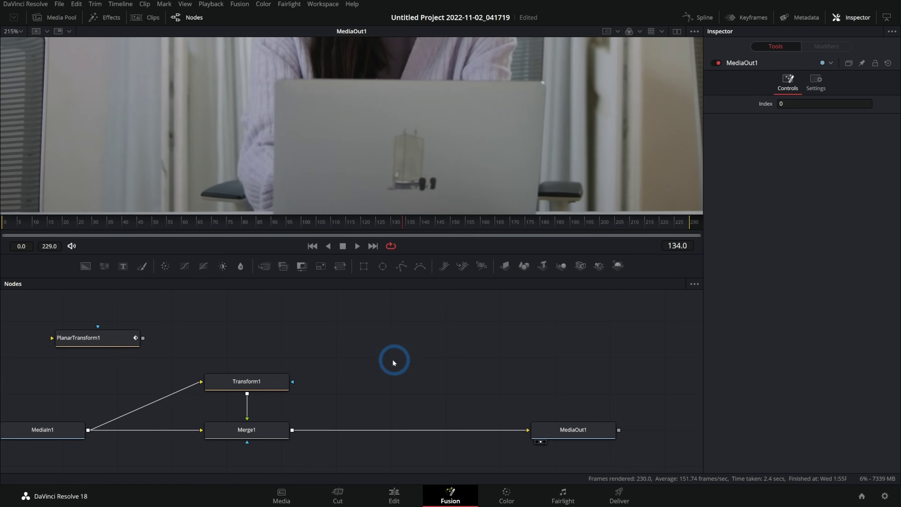
pyautogui.click(259, 433)
pyautogui.hotkey('shift', 'space')
pyautogui.write('pan')
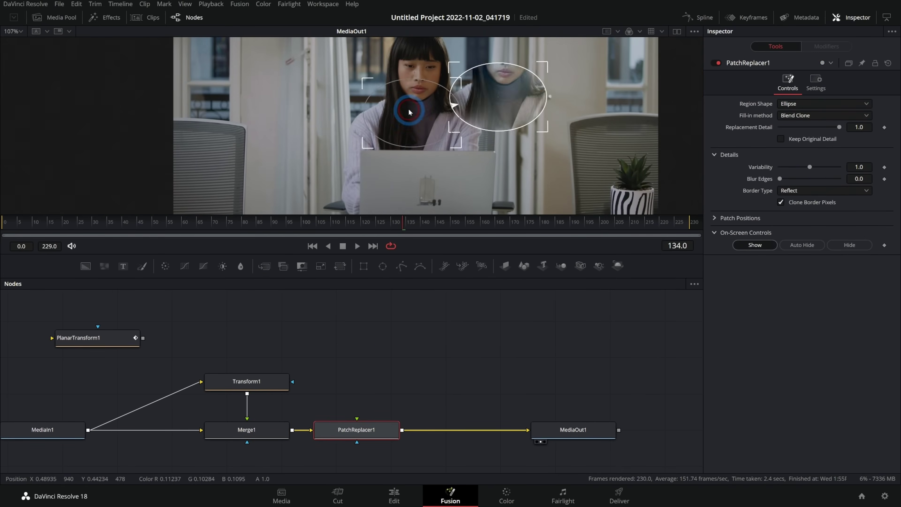
# Try cloning the woman's face onto the office chair beside her with the Patch Replacer, using a narrower ellipse
pyautogui.moveTo(409, 111)
pyautogui.mouseDown()
pyautogui.moveTo(393, 81)
pyautogui.moveTo(415, 75)
pyautogui.mouseUp()
pyautogui.moveTo(496, 100); pyautogui.dragTo(578, 100)
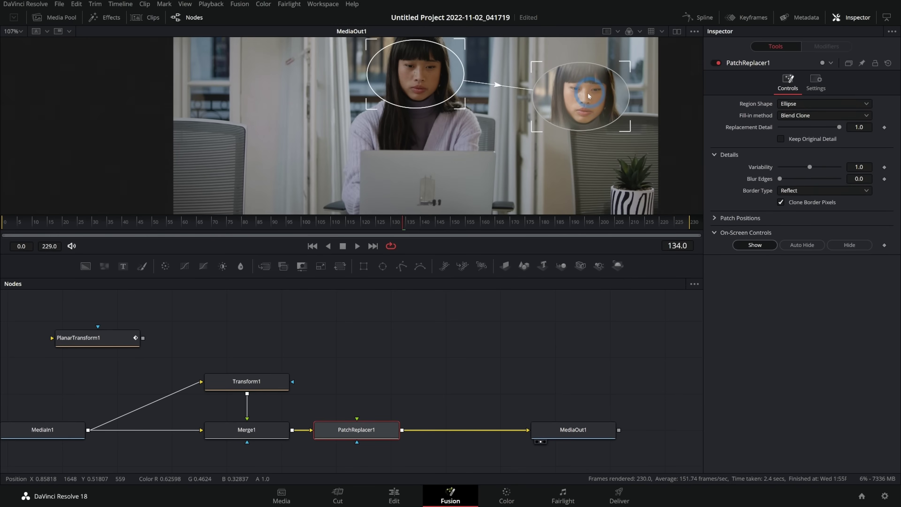
pyautogui.moveTo(630, 62); pyautogui.dragTo(601, 67)
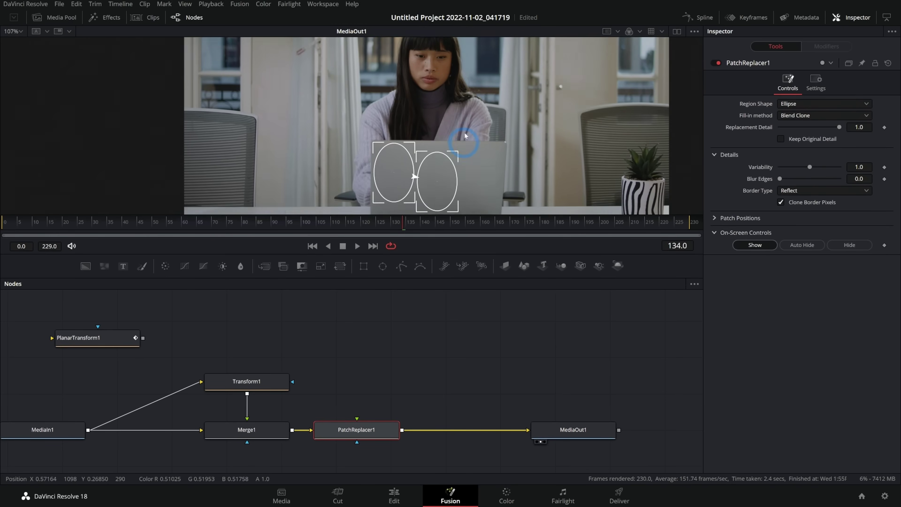
# Adjust the Patch Replacer's source on the clean part of the lid beside the logo and preview the cover-up at frame 164
pyautogui.moveTo(465, 136); pyautogui.dragTo(475, 93)
pyautogui.scroll(3, 432, 137)
pyautogui.moveTo(379, 121); pyautogui.dragTo(382, 135)
pyautogui.click(573, 429)
pyautogui.moveTo(513, 231)
pyautogui.mouseDown()
pyautogui.moveTo(622, 233)
pyautogui.moveTo(549, 231)
pyautogui.moveTo(630, 224)
pyautogui.moveTo(350, 222)
pyautogui.moveTo(532, 223)
pyautogui.moveTo(498, 228)
pyautogui.mouseUp()
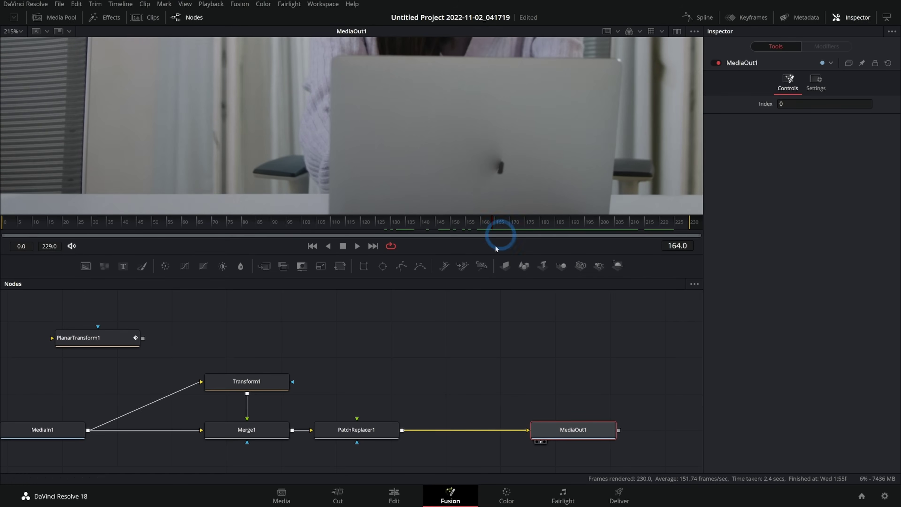
# Try shifting the Patch Replacer's target over the logo at frame 164, and delete the PatchReplacer1 node
pyautogui.click(358, 430)
pyautogui.moveTo(443, 157); pyautogui.dragTo(457, 167)
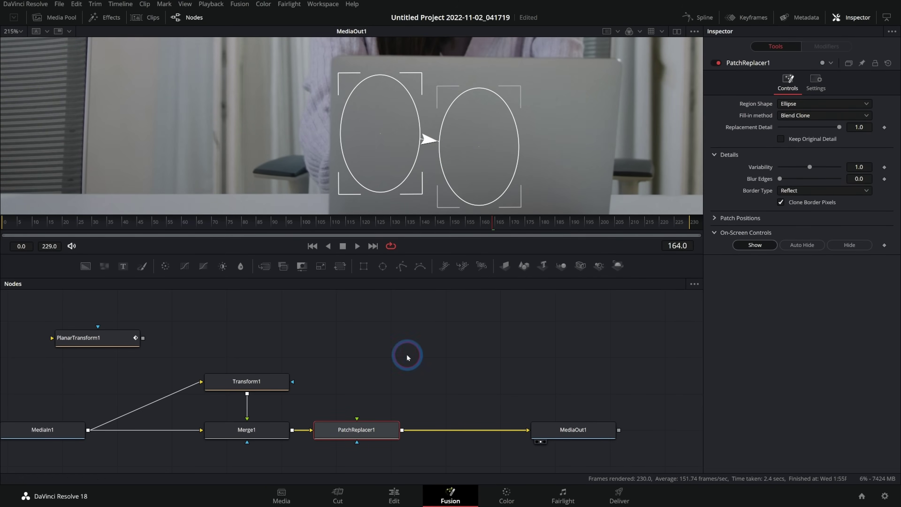
pyautogui.press('Delete')
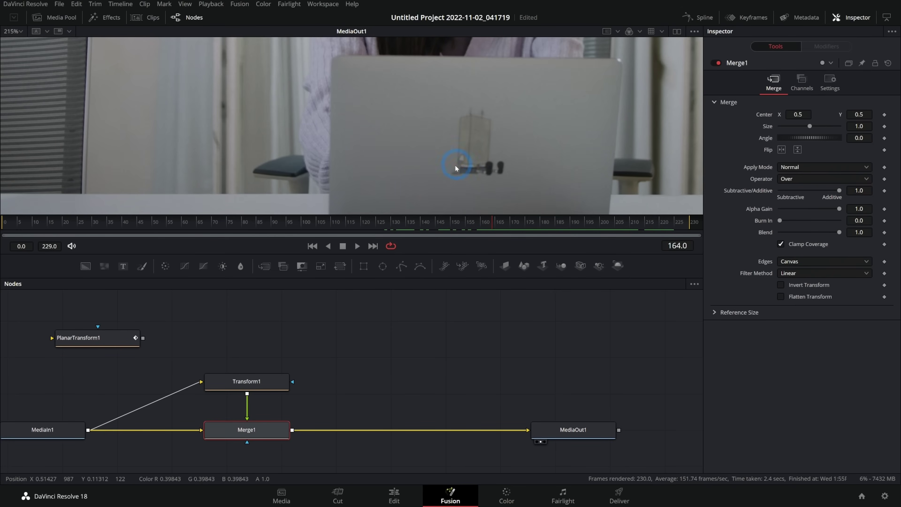
# Add a Polygon mask to Merge1's mask input and outline the laptop logo with it at frame 164
pyautogui.moveTo(343, 375); pyautogui.dragTo(433, 361)
pyautogui.moveTo(335, 366); pyautogui.dragTo(332, 338)
pyautogui.moveTo(402, 268); pyautogui.dragTo(346, 417)
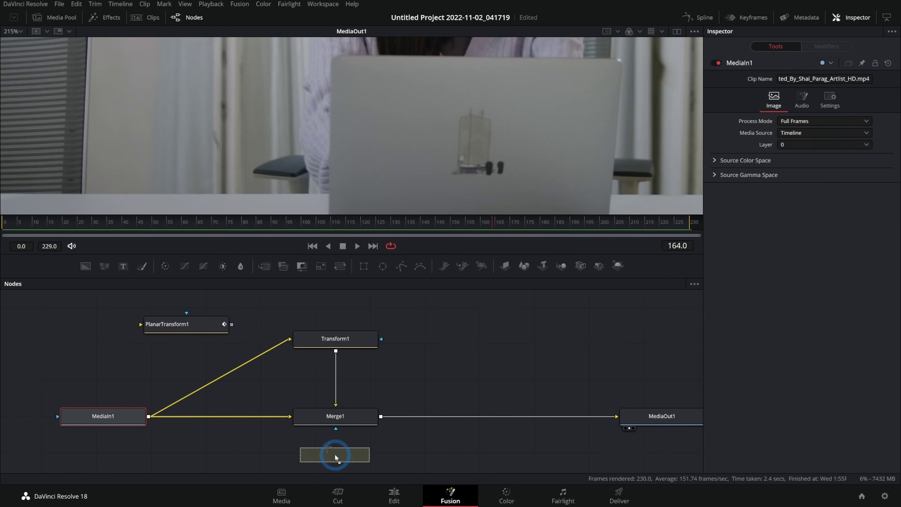
pyautogui.moveTo(452, 107); pyautogui.dragTo(472, 96)
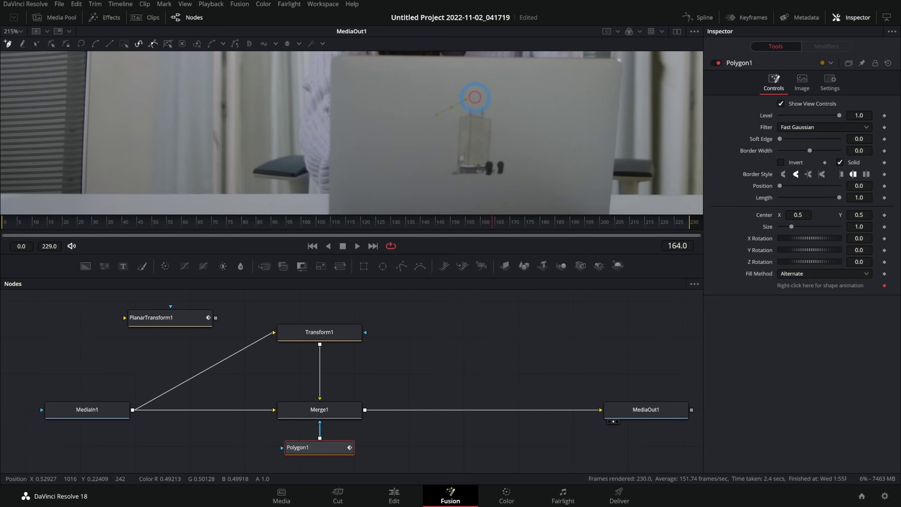
pyautogui.click(504, 184)
# Offset Transform1's center to about X 0.589, Y 0.488 so that a clean part of the lid covers the logo
pyautogui.click(332, 362)
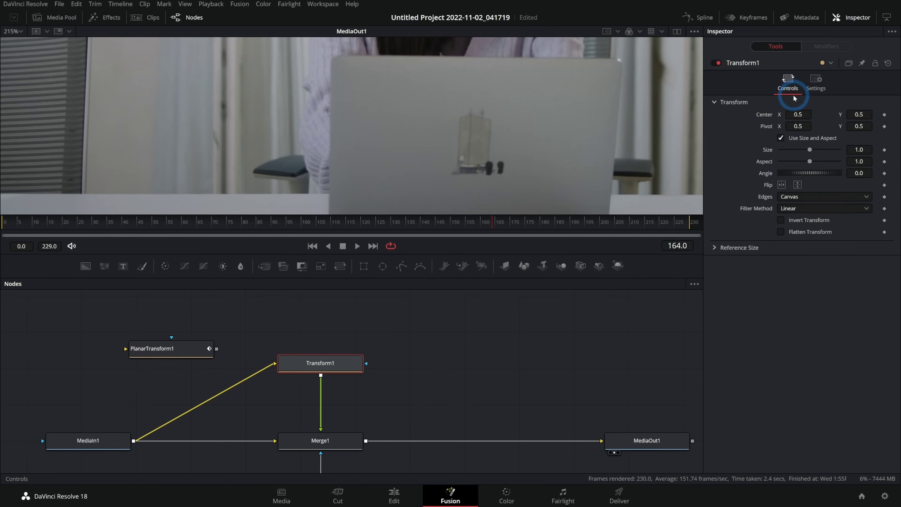
pyautogui.scroll(-2, 463, 76)
pyautogui.moveTo(460, 77); pyautogui.dragTo(502, 89)
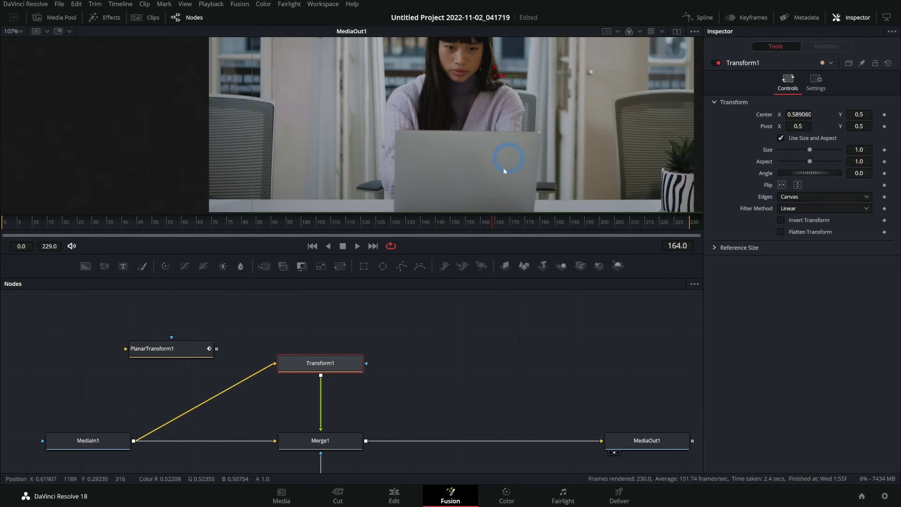
pyautogui.scroll(2, 510, 146)
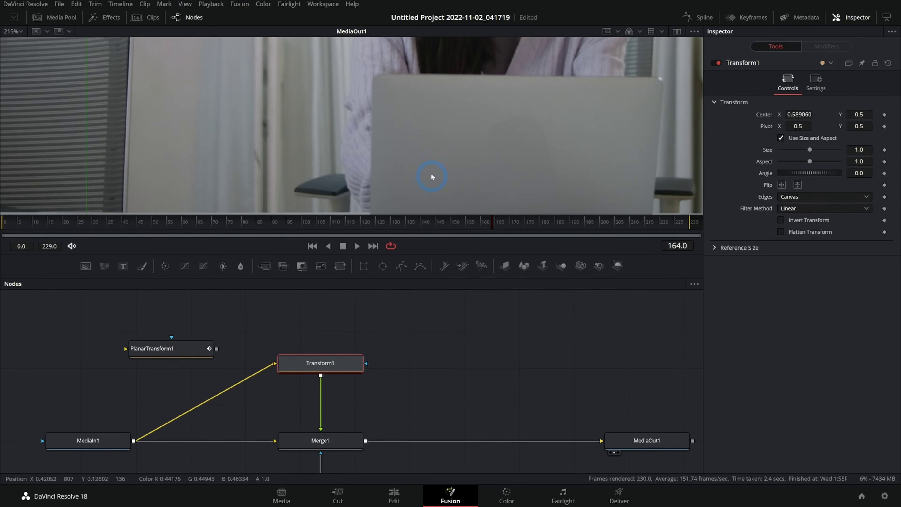
pyautogui.scroll(-2, 497, 126)
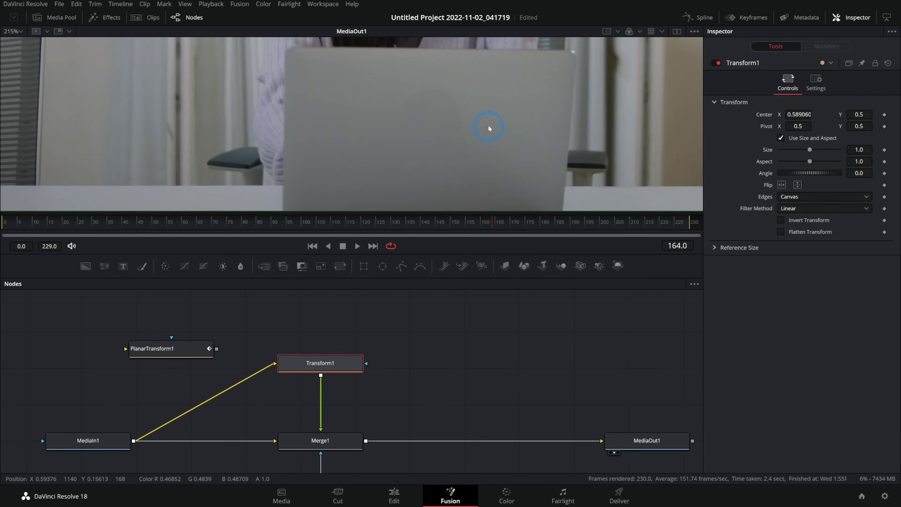
pyautogui.moveTo(493, 101); pyautogui.dragTo(487, 108)
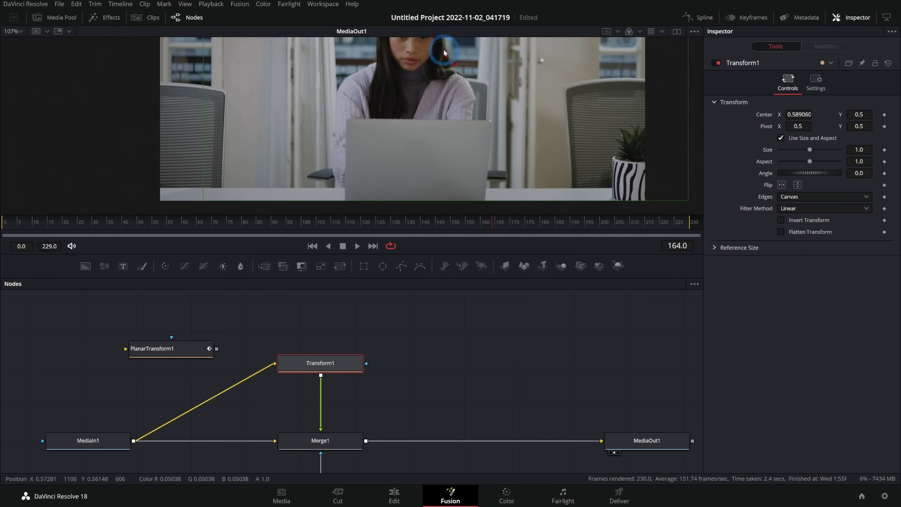
pyautogui.moveTo(446, 57); pyautogui.dragTo(447, 59)
pyautogui.scroll(2, 462, 122)
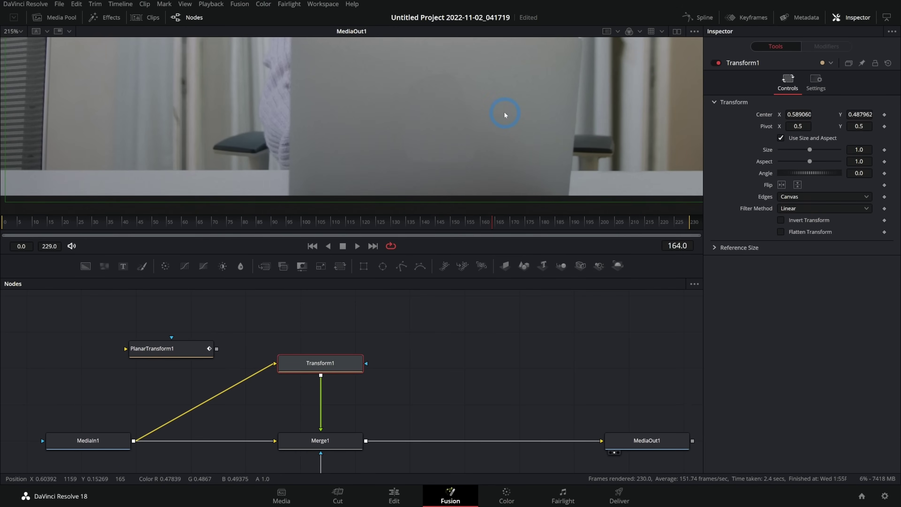
pyautogui.scroll(-1, 504, 114)
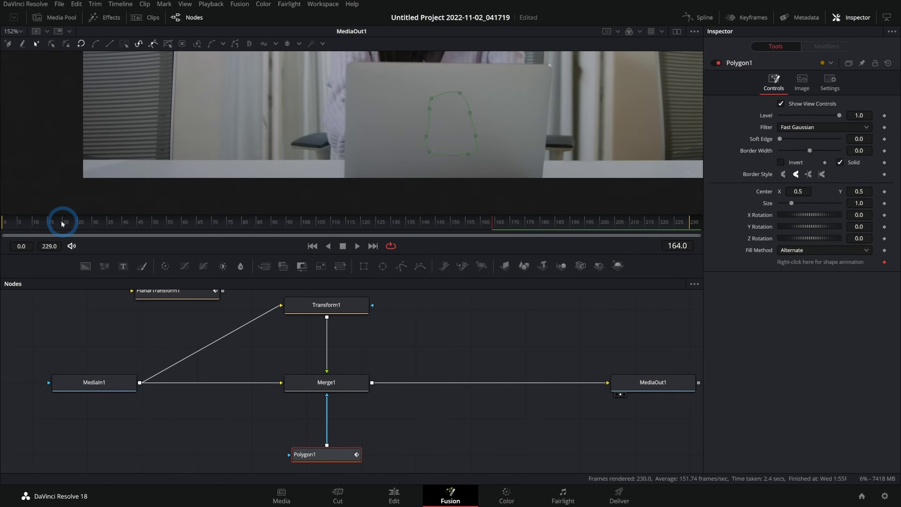
# Go to frame 229, insert PlanarTransform1 between Polygon1 and Merge1, and select Polygon1
pyautogui.moveTo(67, 223); pyautogui.dragTo(32, 221)
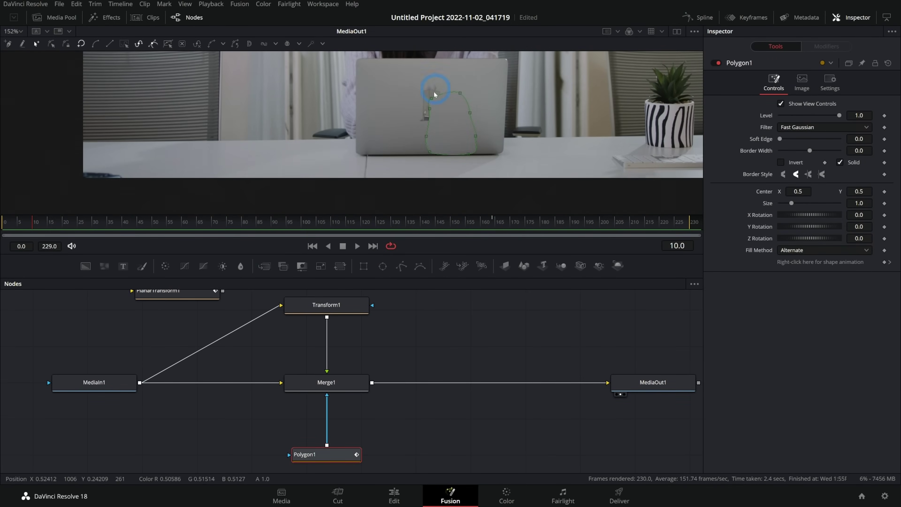
pyautogui.click(692, 224)
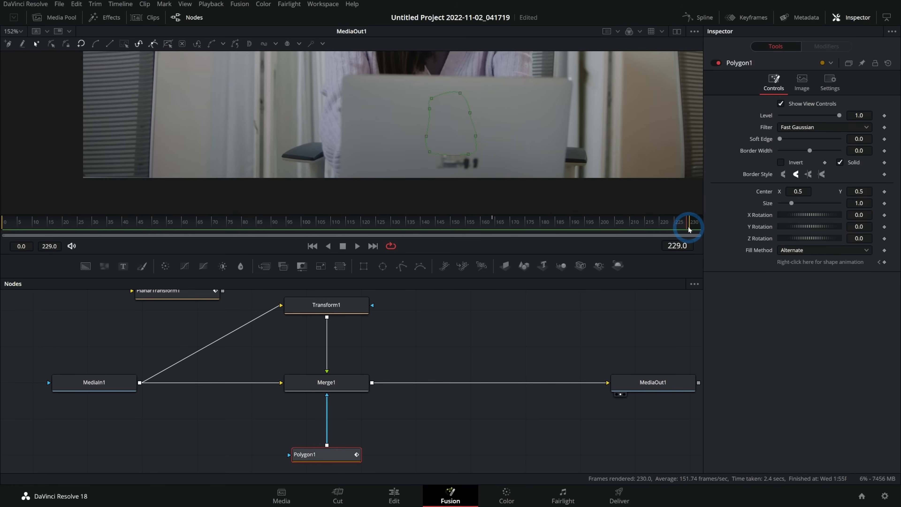
pyautogui.moveTo(174, 294); pyautogui.dragTo(323, 430)
pyautogui.click(336, 454)
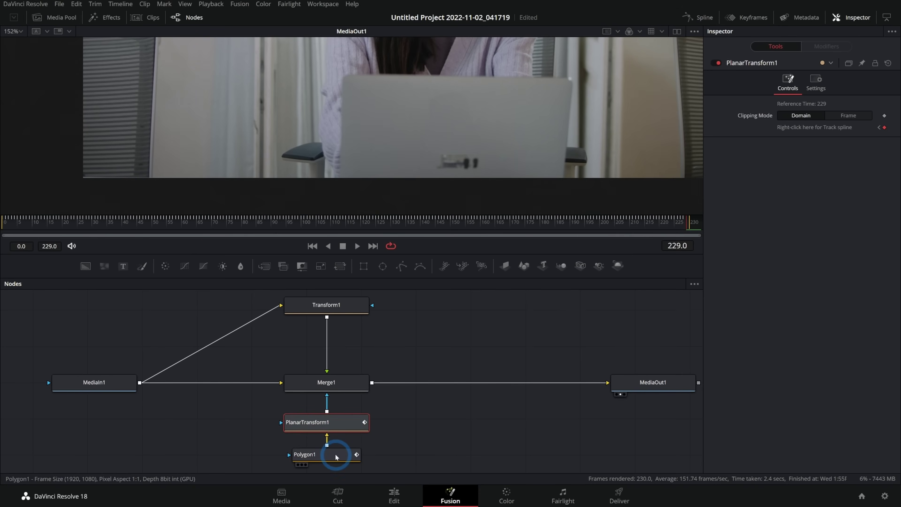
# Move the whole Polygon1 mask over the laptop logo at frame 229, and remove the polygon's shape animation
pyautogui.hotkey('ctrl', 'a')
pyautogui.moveTo(468, 154); pyautogui.dragTo(476, 174)
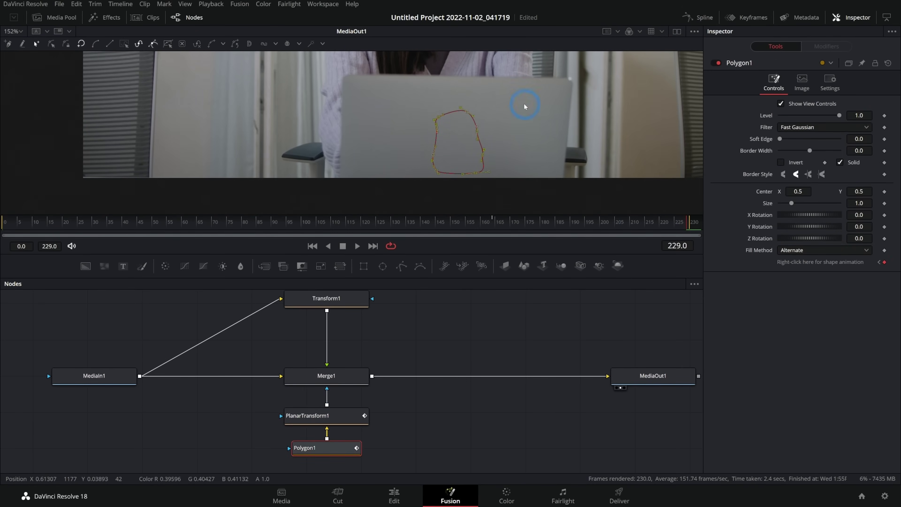
pyautogui.rightClick(828, 267)
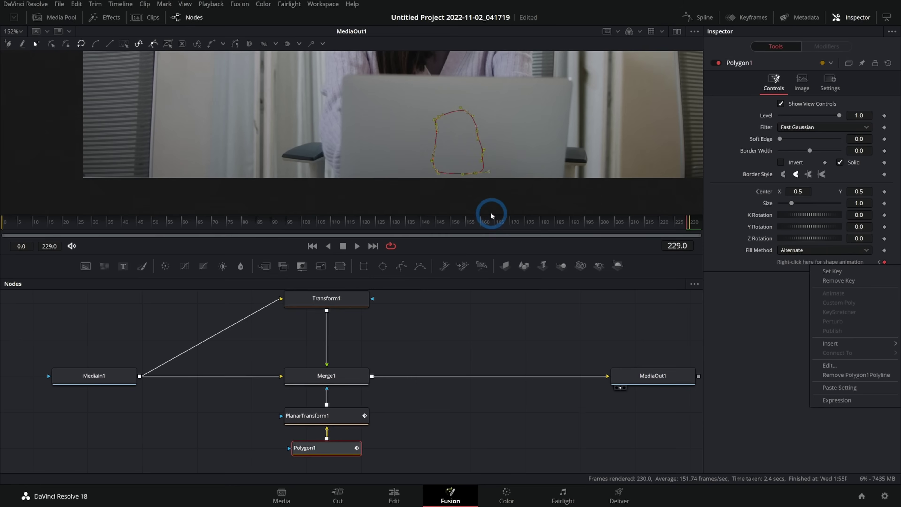
pyautogui.click(847, 376)
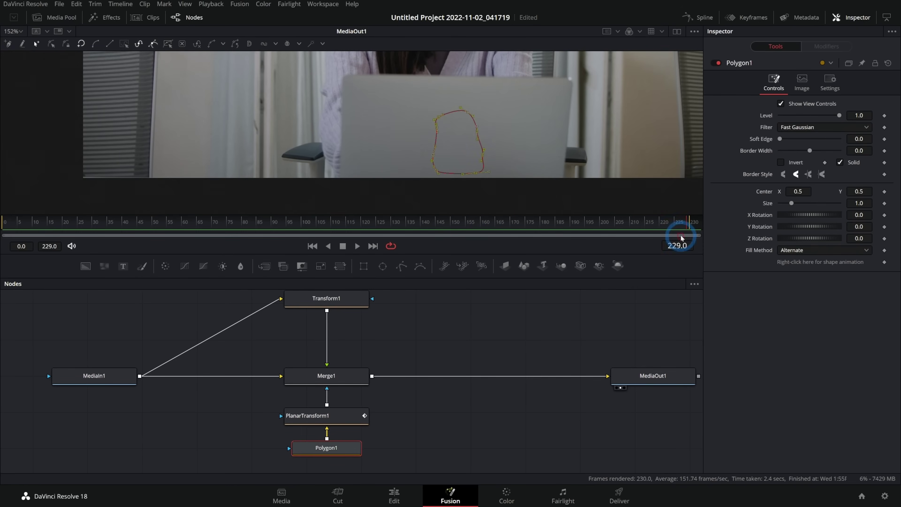
# Check the patched laptop lid up close at frame 208 with MediaOut1 selected
pyautogui.moveTo(682, 225)
pyautogui.mouseDown()
pyautogui.moveTo(608, 225)
pyautogui.moveTo(683, 227)
pyautogui.mouseUp()
pyautogui.moveTo(634, 206); pyautogui.dragTo(623, 227)
pyautogui.click(674, 376)
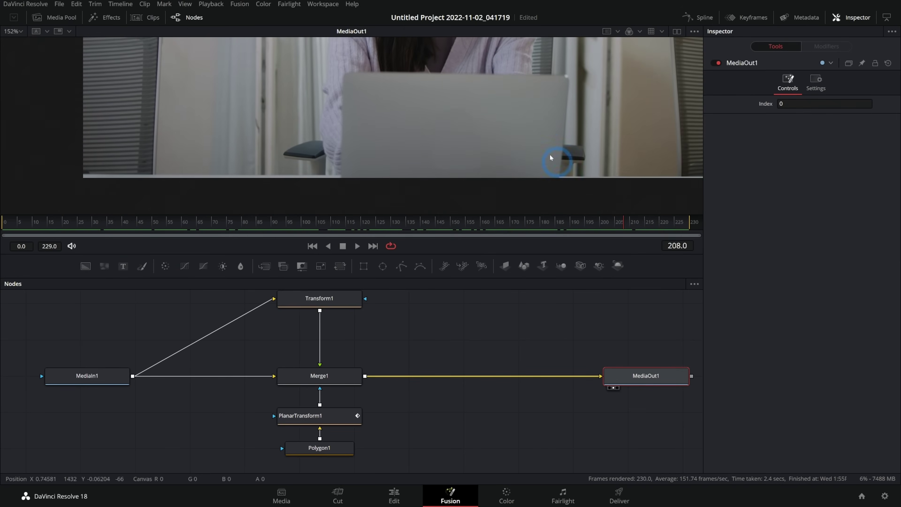
pyautogui.scroll(3, 508, 111)
pyautogui.scroll(2, 558, 116)
pyautogui.scroll(1, 557, 130)
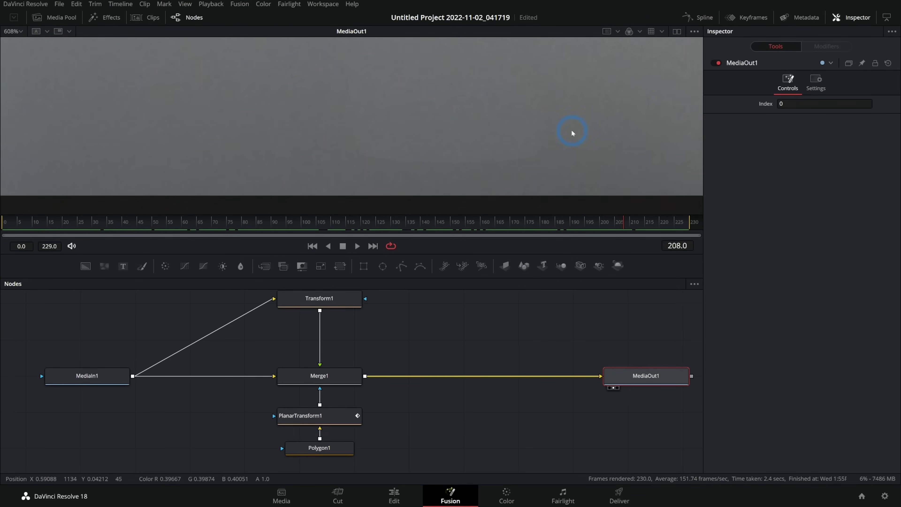
# Turn on the viewer's Gain/Gamma controls, then raise the viewer gain slightly and lower its gamma slightly
pyautogui.click(693, 32)
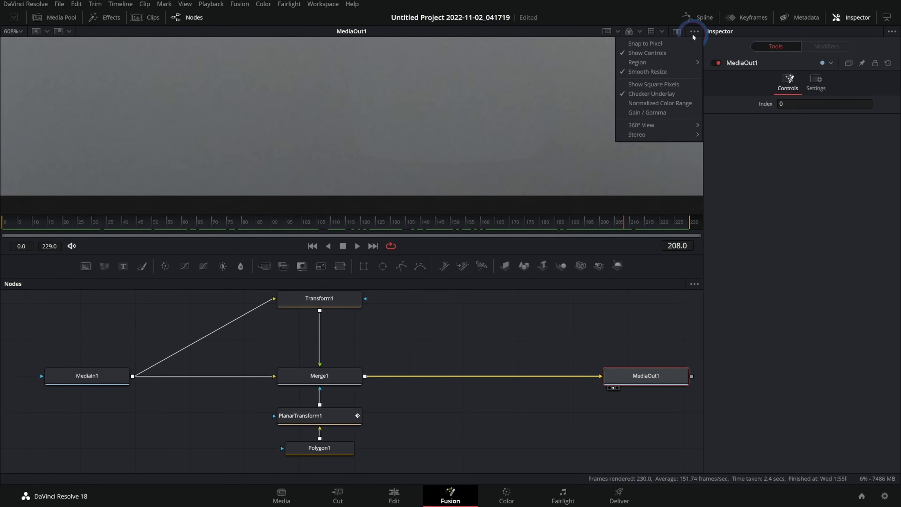
pyautogui.click(667, 88)
pyautogui.scroll(-3, 603, 106)
pyautogui.scroll(-1, 529, 131)
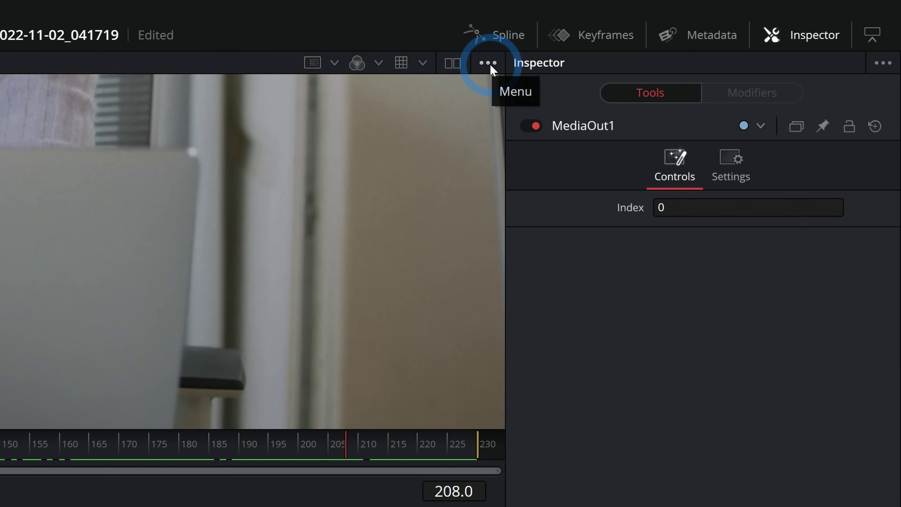
pyautogui.click(695, 31)
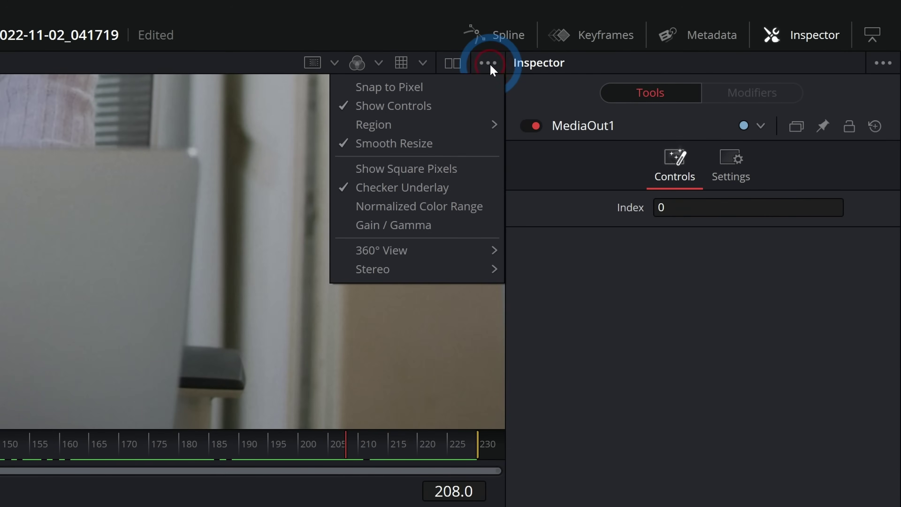
pyautogui.click(408, 225)
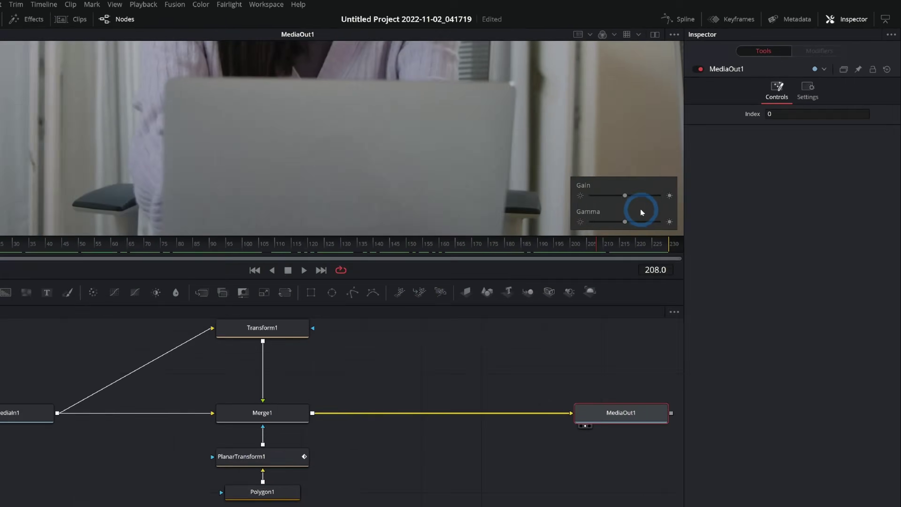
pyautogui.scroll(-5, 506, 146)
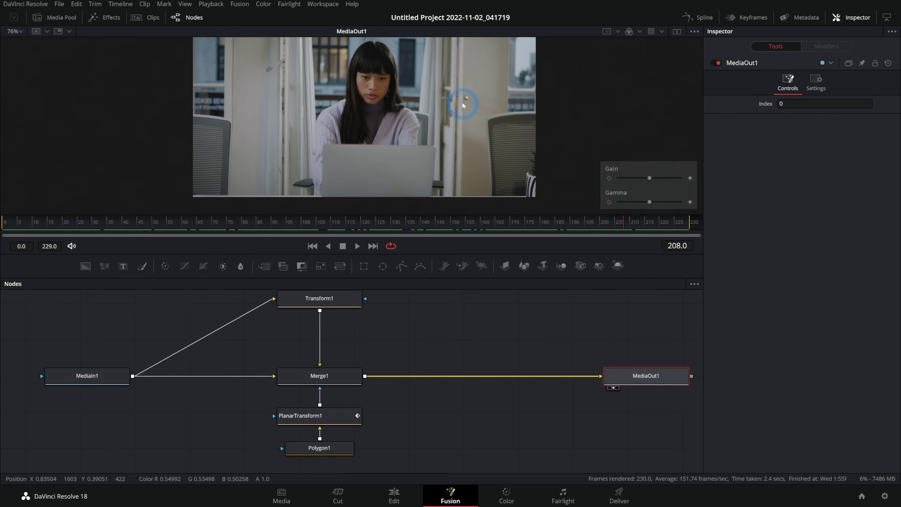
pyautogui.moveTo(650, 180); pyautogui.dragTo(645, 203)
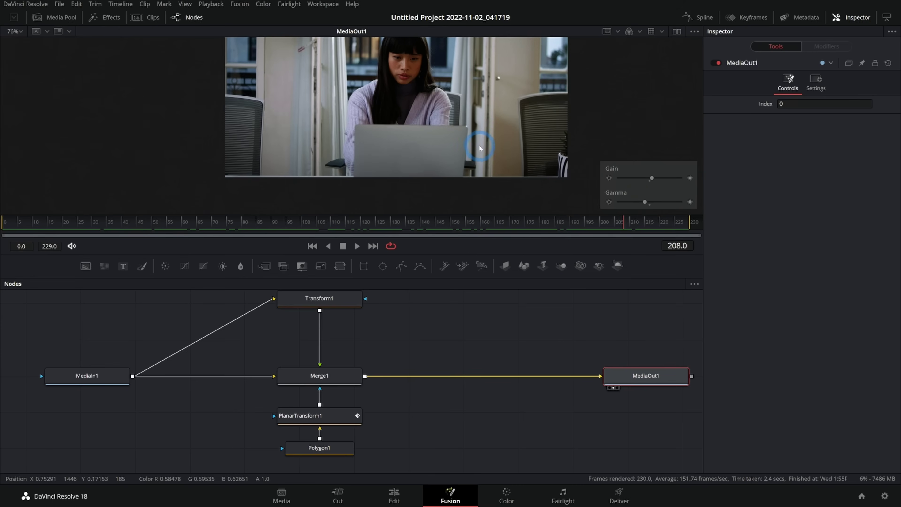
# Check the patch from frame 208 back to frame 0, and set Transform1's center X to about 0.583
pyautogui.scroll(3, 441, 147)
pyautogui.moveTo(419, 155); pyautogui.dragTo(438, 103)
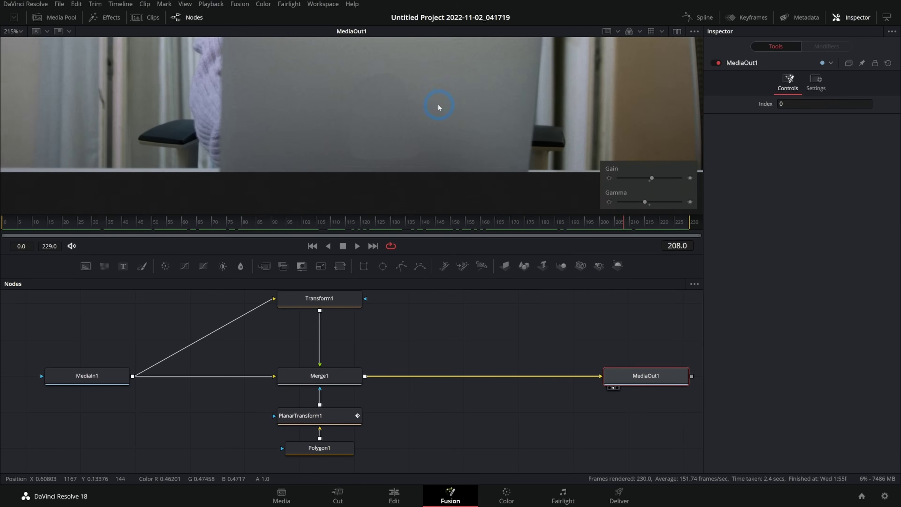
pyautogui.scroll(1, 438, 105)
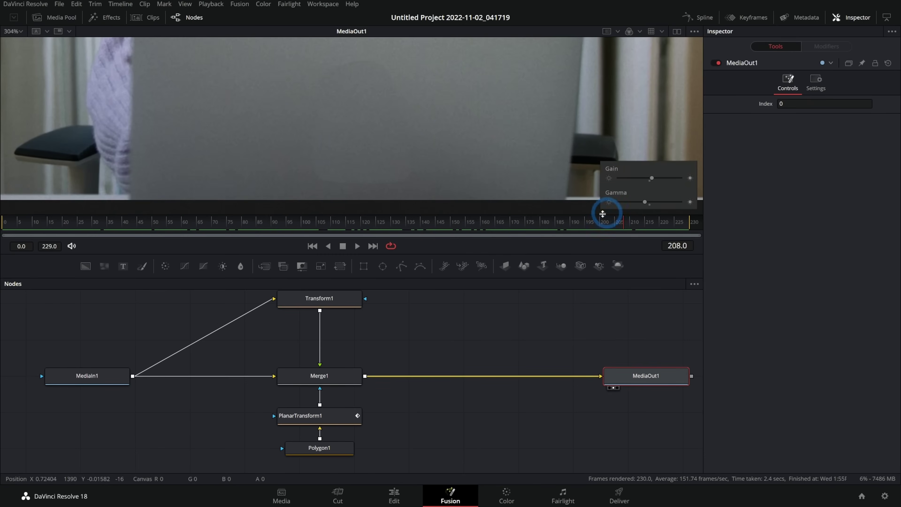
pyautogui.moveTo(558, 222); pyautogui.dragTo(5, 223)
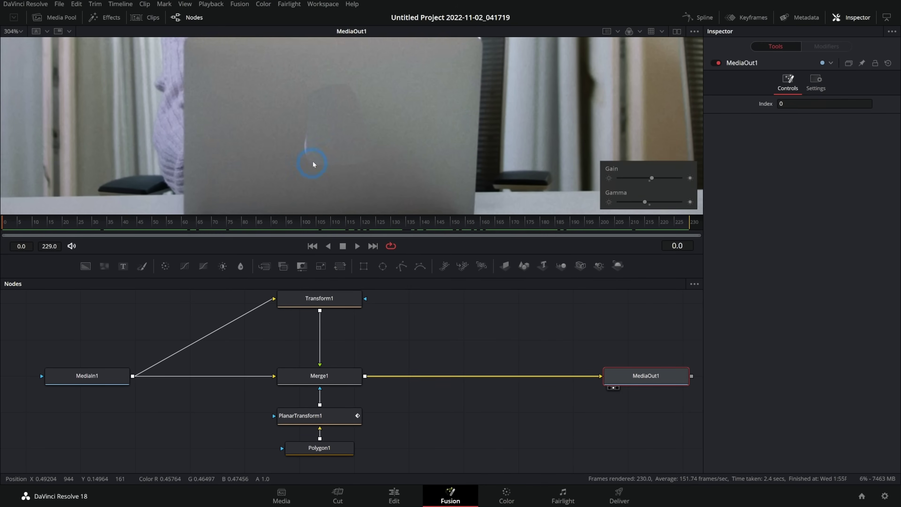
pyautogui.click(320, 299)
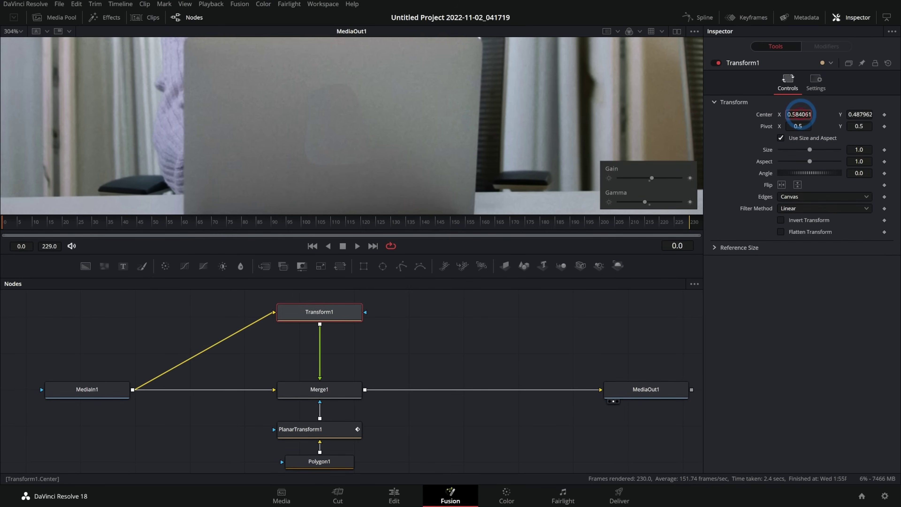
pyautogui.moveTo(590, 222); pyautogui.dragTo(663, 222)
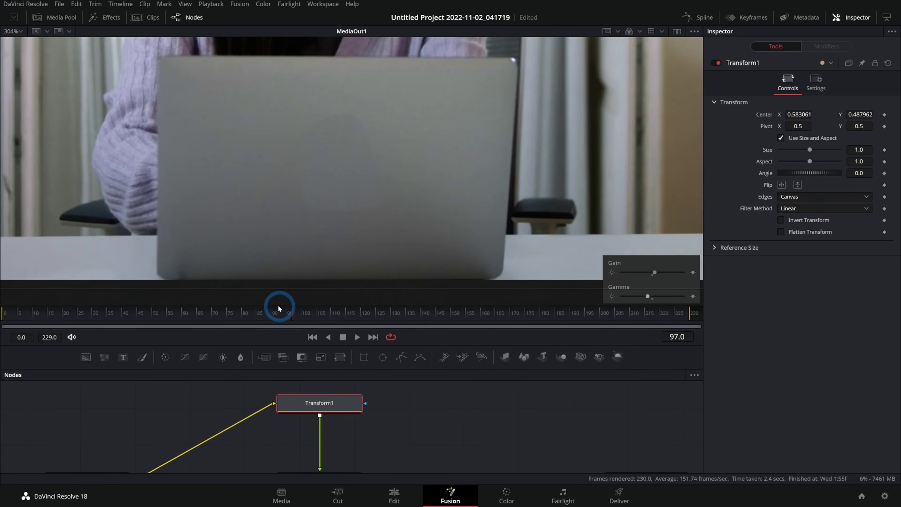
pyautogui.moveTo(280, 309); pyautogui.dragTo(315, 305)
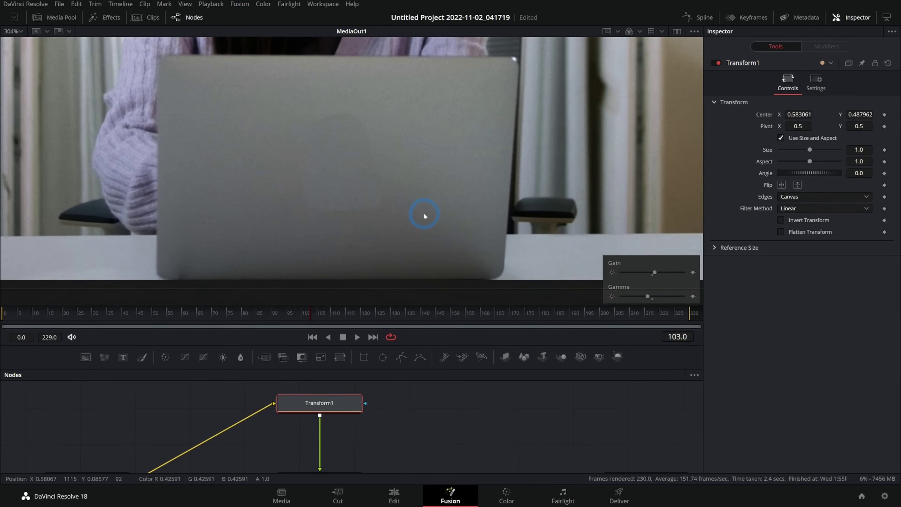
# Try setting Transform1's center Y to about -0.089, check it at frame 215, and undo the change
pyautogui.moveTo(867, 115); pyautogui.dragTo(627, 145)
pyautogui.moveTo(366, 315); pyautogui.dragTo(642, 291)
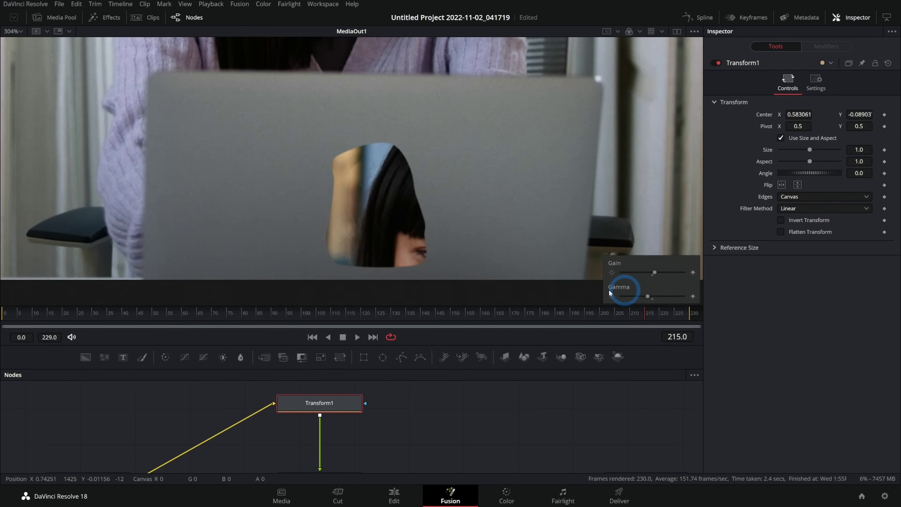
pyautogui.hotkey('ctrl', 'z')
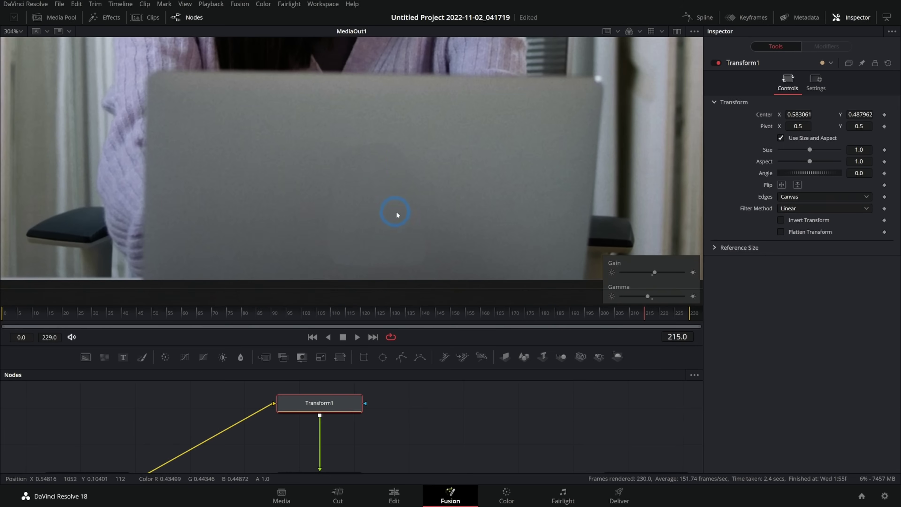
# Set Polygon1's Soft Edge to about 0.0063 to feather the patch
pyautogui.moveTo(425, 210); pyautogui.dragTo(429, 183)
pyautogui.moveTo(433, 425); pyautogui.dragTo(427, 342)
pyautogui.click(312, 453)
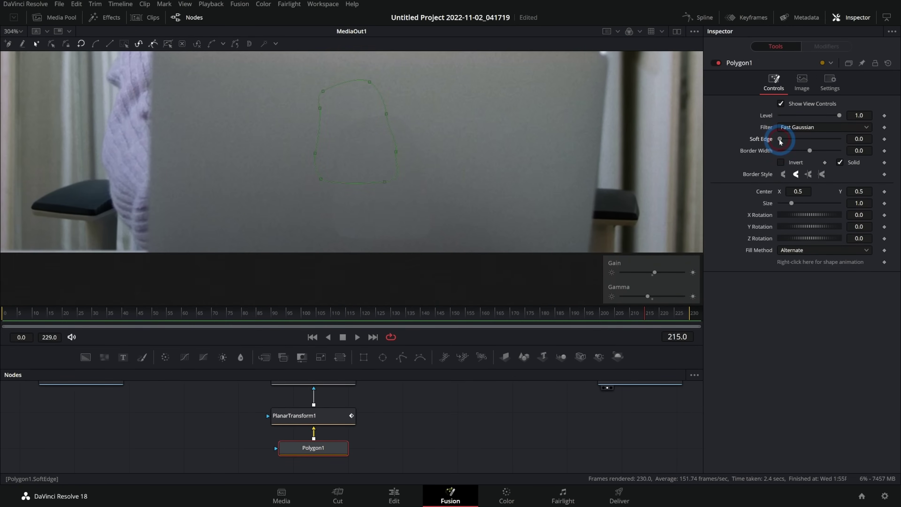
pyautogui.moveTo(783, 142); pyautogui.dragTo(784, 143)
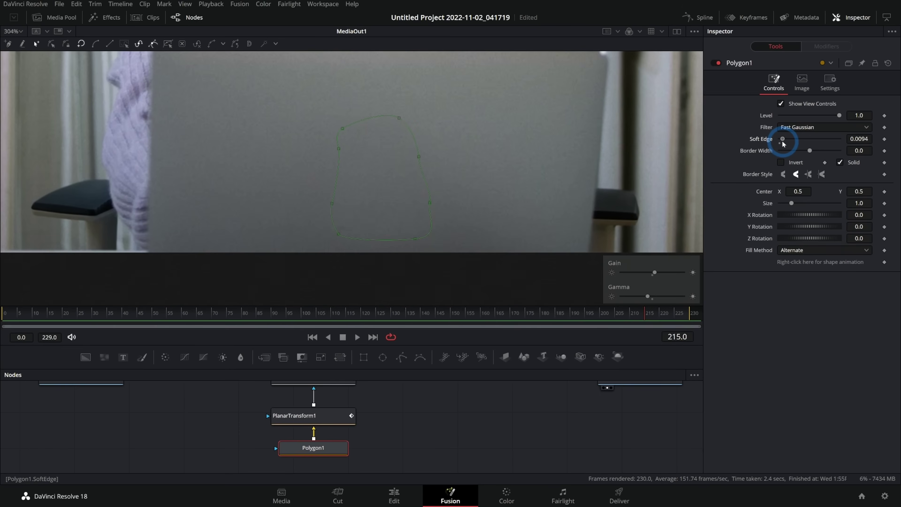
# Widen the polygon mask by moving individual points on its right and left edges outward
pyautogui.click(477, 201)
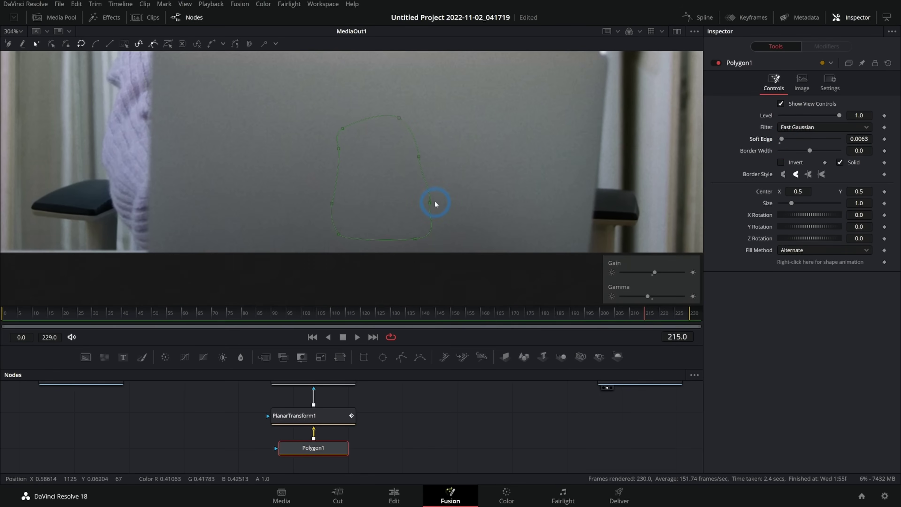
pyautogui.moveTo(430, 205); pyautogui.dragTo(437, 203)
pyautogui.click(400, 127)
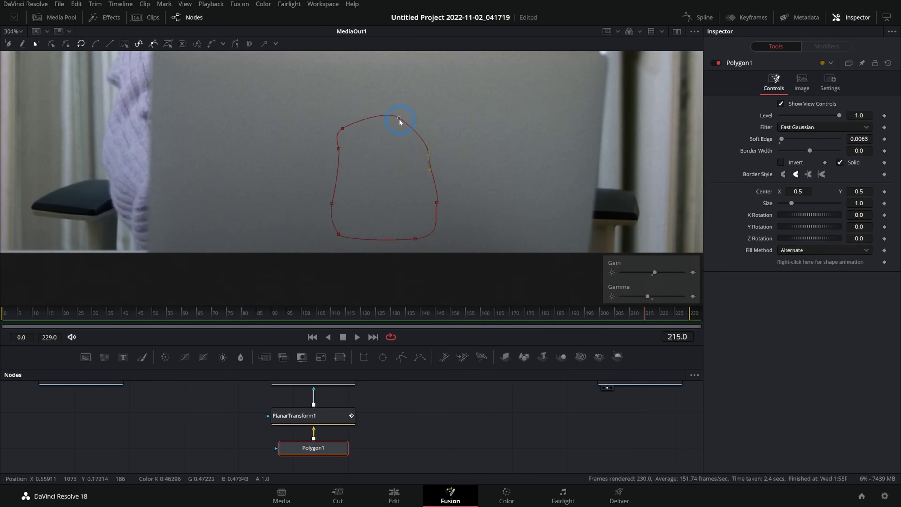
pyautogui.moveTo(339, 149); pyautogui.dragTo(333, 150)
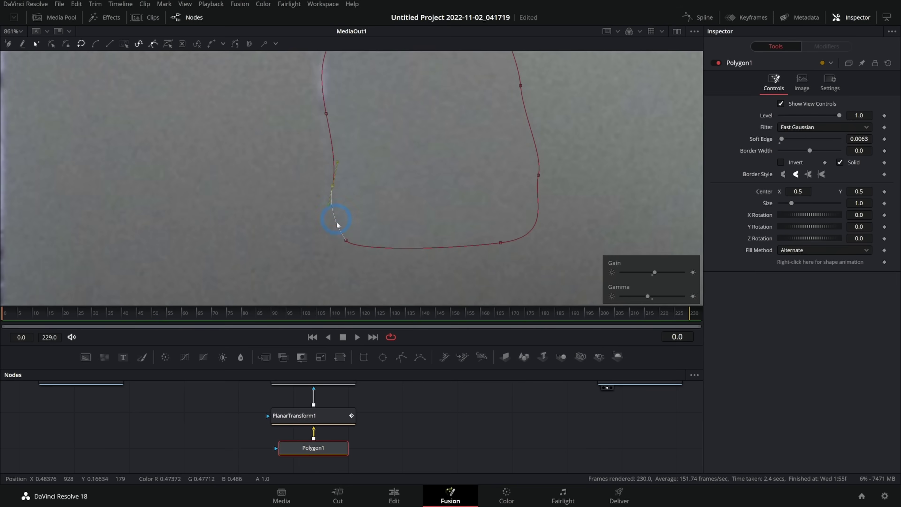
# Check the patch across the clip without the mask outline, and turn off the viewer's Gain/Gamma controls
pyautogui.click(332, 418)
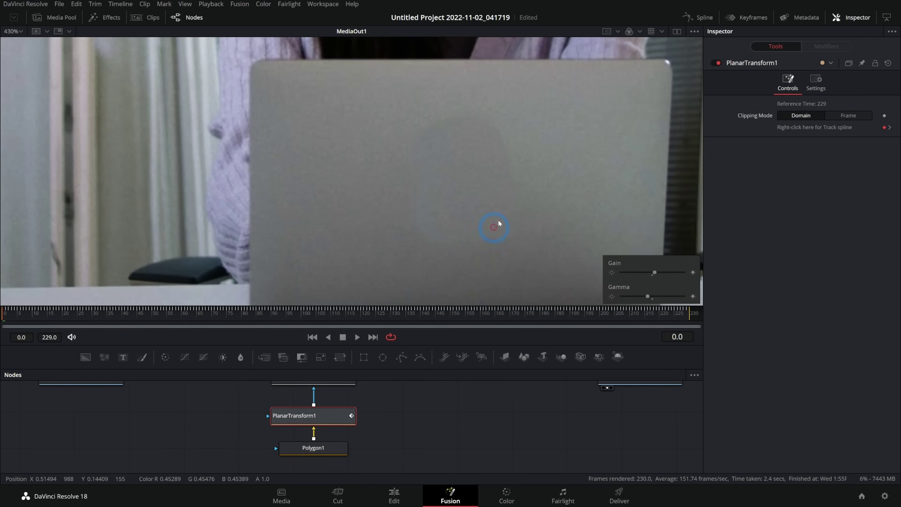
pyautogui.moveTo(209, 327); pyautogui.dragTo(554, 316)
pyautogui.moveTo(491, 213); pyautogui.dragTo(475, 173)
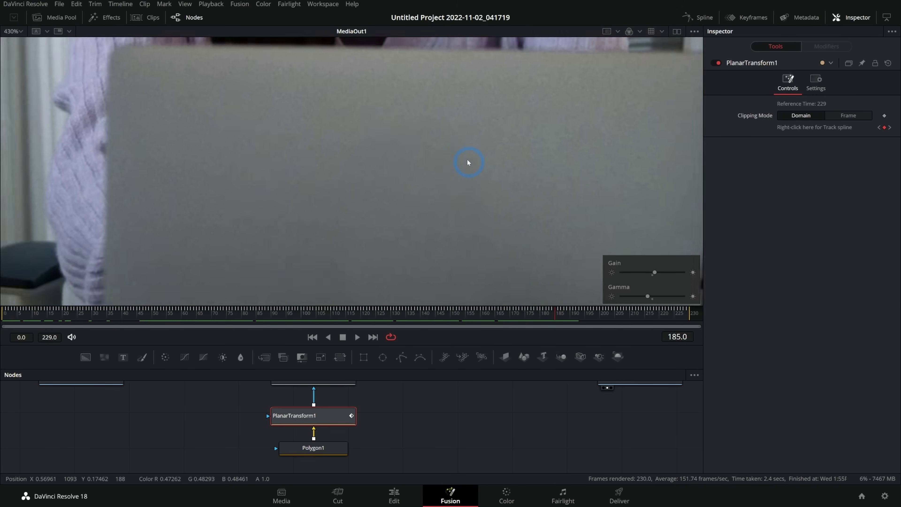
pyautogui.click(689, 32)
pyautogui.click(676, 111)
pyautogui.scroll(-2, 497, 197)
pyautogui.moveTo(530, 195); pyautogui.dragTo(448, 180)
pyautogui.moveTo(56, 313); pyautogui.dragTo(388, 315)
# Insert a Color Corrector node between Transform1 and Merge1
pyautogui.moveTo(419, 415); pyautogui.dragTo(429, 477)
pyautogui.click(349, 406)
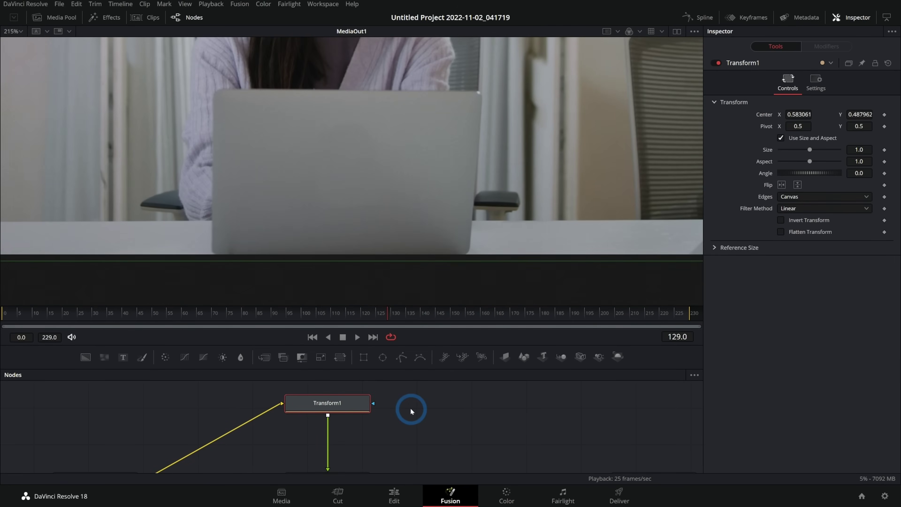
pyautogui.hotkey('shift', 'space')
pyautogui.write('color corrector')
pyautogui.press('Return')
# Set ColorCorrector1's Gain to 1.013, Lift to -0.006 and Gamma to 0.986 so the patch matches the lid
pyautogui.moveTo(811, 310)
pyautogui.mouseDown()
pyautogui.moveTo(821, 312)
pyautogui.moveTo(811, 311)
pyautogui.moveTo(810, 324)
pyautogui.mouseUp()
pyautogui.moveTo(543, 321); pyautogui.dragTo(507, 309)
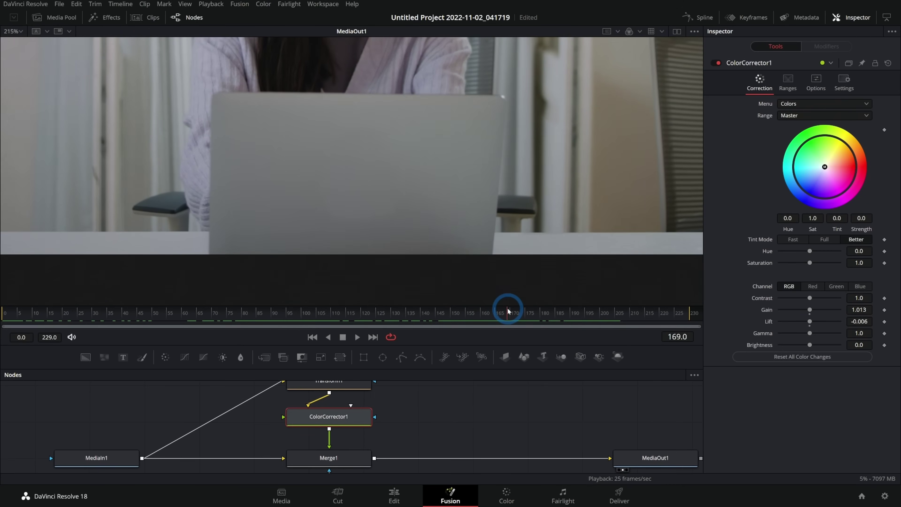
pyautogui.moveTo(310, 200); pyautogui.dragTo(336, 144)
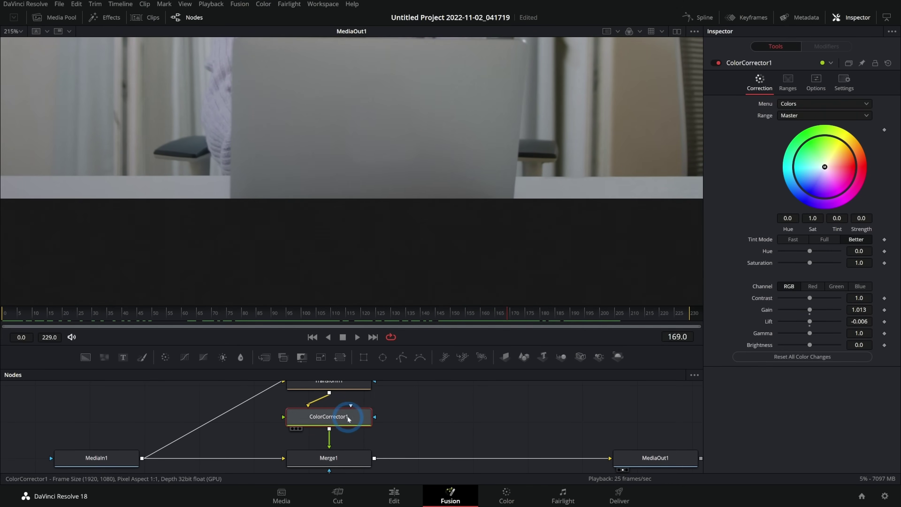
pyautogui.moveTo(810, 333); pyautogui.dragTo(810, 335)
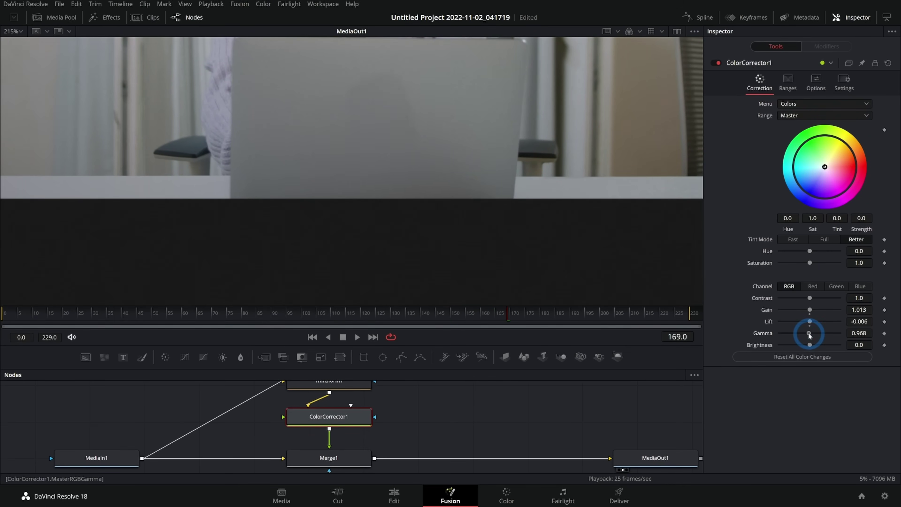
pyautogui.moveTo(810, 336); pyautogui.dragTo(810, 333)
# Go to frame 229 and set keyframes for ColorCorrector1's Gain, Lift and Gamma
pyautogui.moveTo(34, 311); pyautogui.dragTo(690, 316)
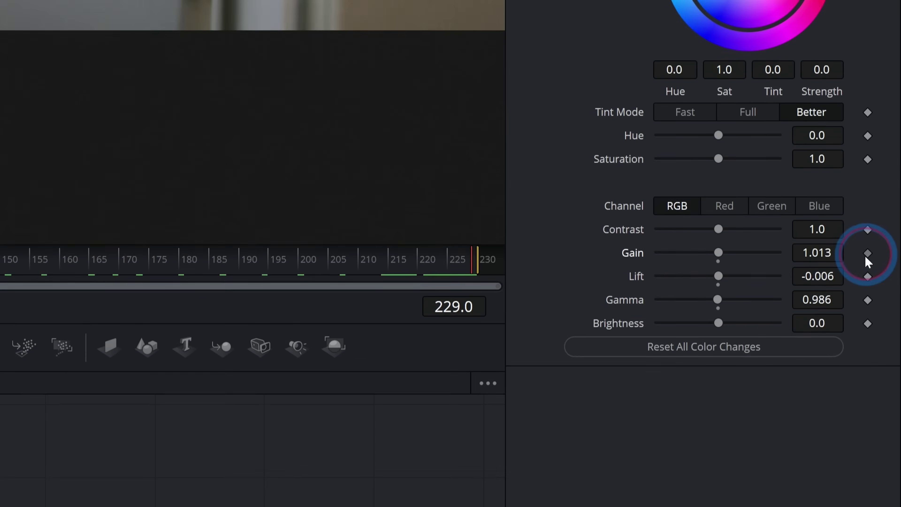
pyautogui.click(884, 310)
pyautogui.click(884, 321)
pyautogui.click(867, 273)
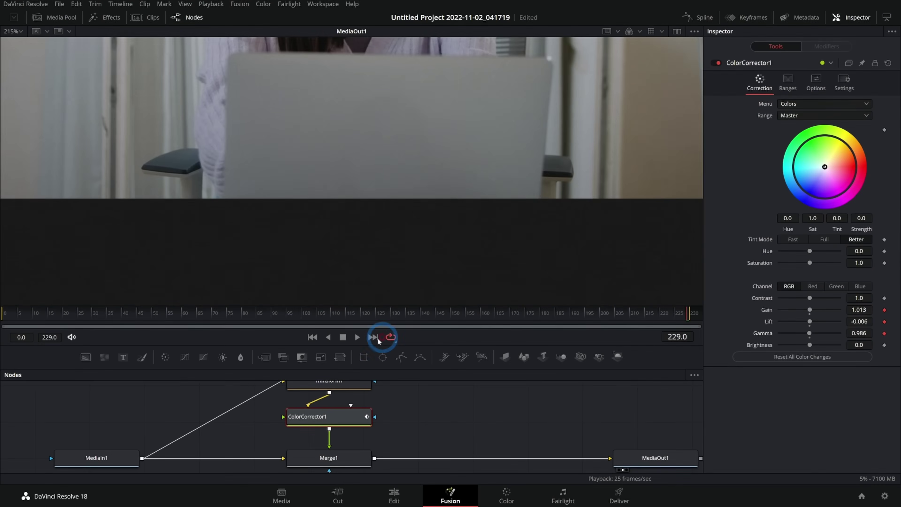
# At frame 0, set ColorCorrector1's Gain to 1.024, Lift to -0.019 and Gamma to about 0.994
pyautogui.click(4, 309)
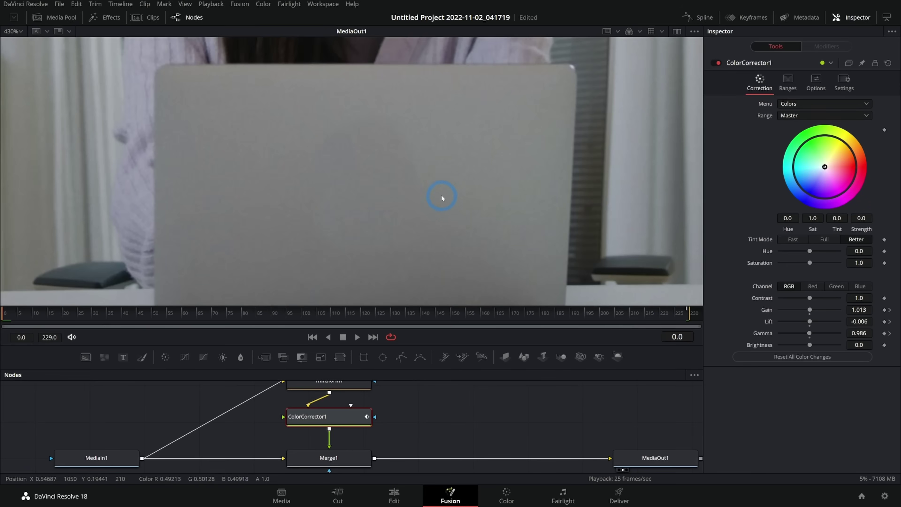
pyautogui.moveTo(810, 310); pyautogui.dragTo(809, 321)
pyautogui.moveTo(810, 333); pyautogui.dragTo(807, 336)
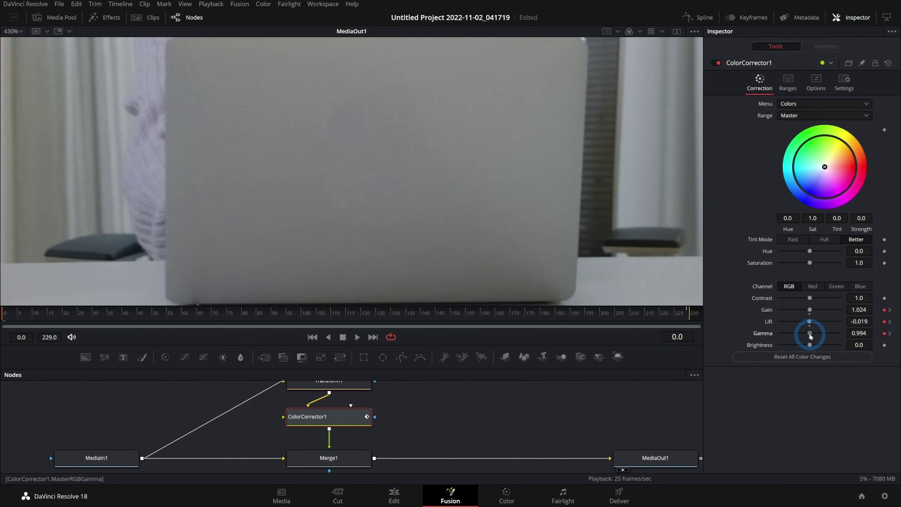
# Increase the Soft Edge of Polygon1 to about 0.026 to blend the patch on the laptop lid
pyautogui.scroll(-5, 529, 265)
pyautogui.moveTo(518, 316); pyautogui.dragTo(404, 317)
pyautogui.scroll(3, 490, 232)
pyautogui.moveTo(436, 369); pyautogui.dragTo(418, 338)
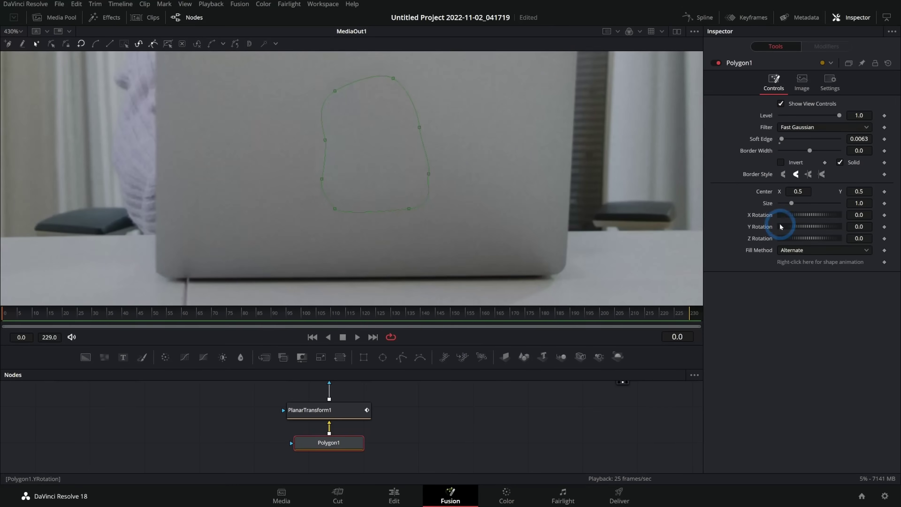
pyautogui.click(785, 140)
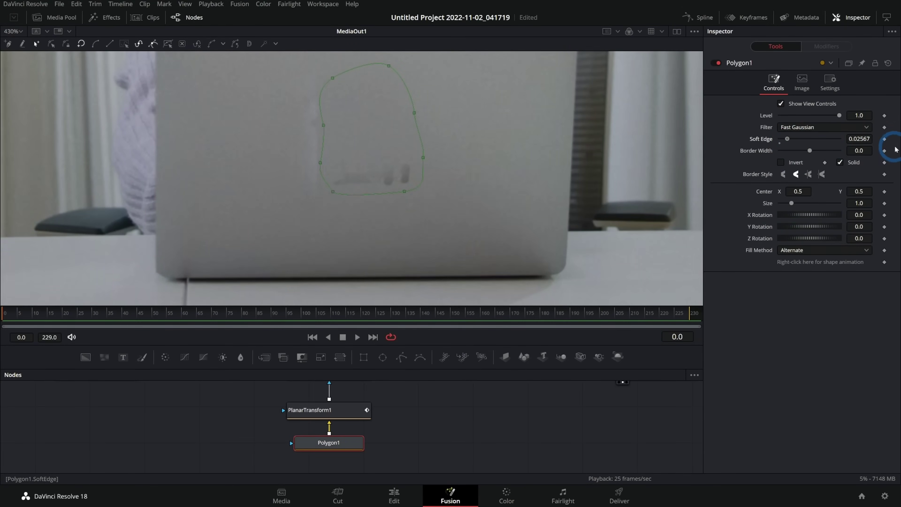
pyautogui.moveTo(895, 149); pyautogui.dragTo(838, 149)
# Reshape Polygon1 on the laptop lid by moving its three upper side points nearest the sleeve inward and the lower corner point down
pyautogui.moveTo(321, 162); pyautogui.dragTo(329, 163)
pyautogui.moveTo(323, 125); pyautogui.dragTo(338, 123)
pyautogui.moveTo(333, 78); pyautogui.dragTo(339, 76)
pyautogui.moveTo(333, 192); pyautogui.dragTo(332, 210)
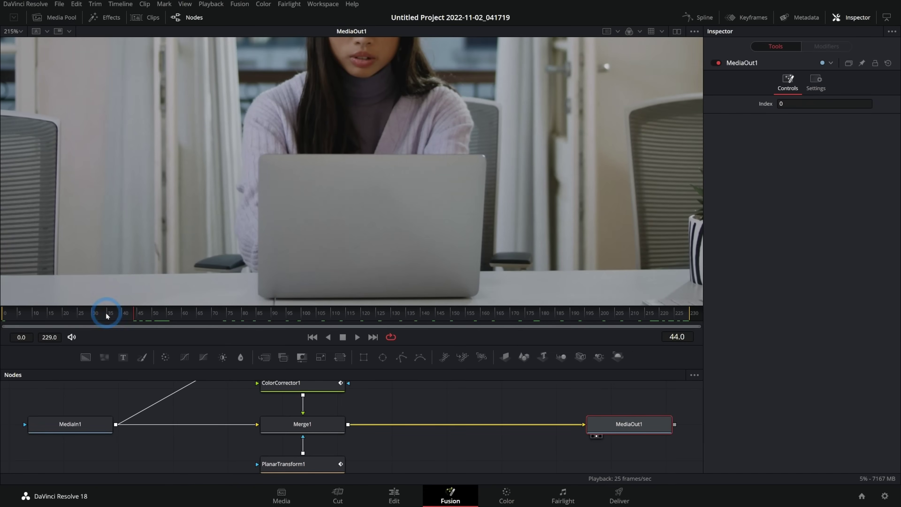
# Examine the patched laptop lid in MediaOut1 by playing and scrubbing through the shot, both close up and in full frame
pyautogui.moveTo(106, 313); pyautogui.dragTo(15, 312)
pyautogui.click(402, 183)
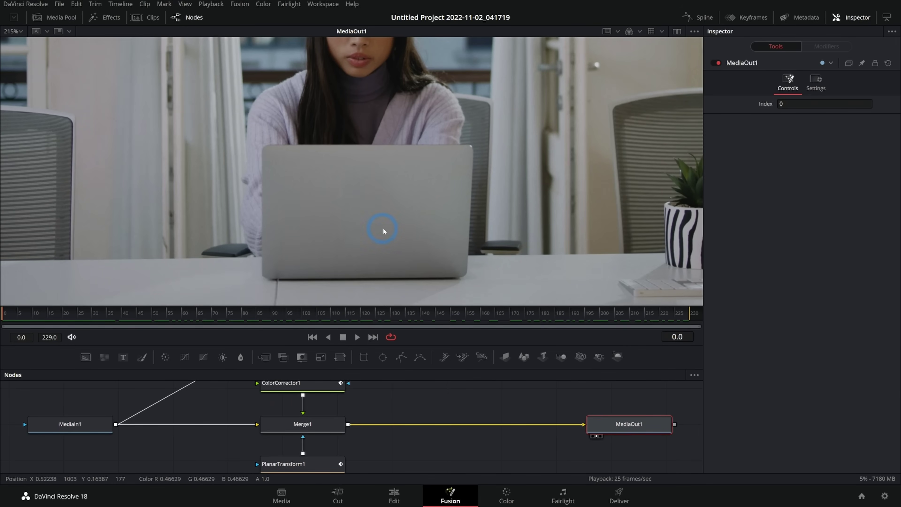
pyautogui.scroll(6, 389, 222)
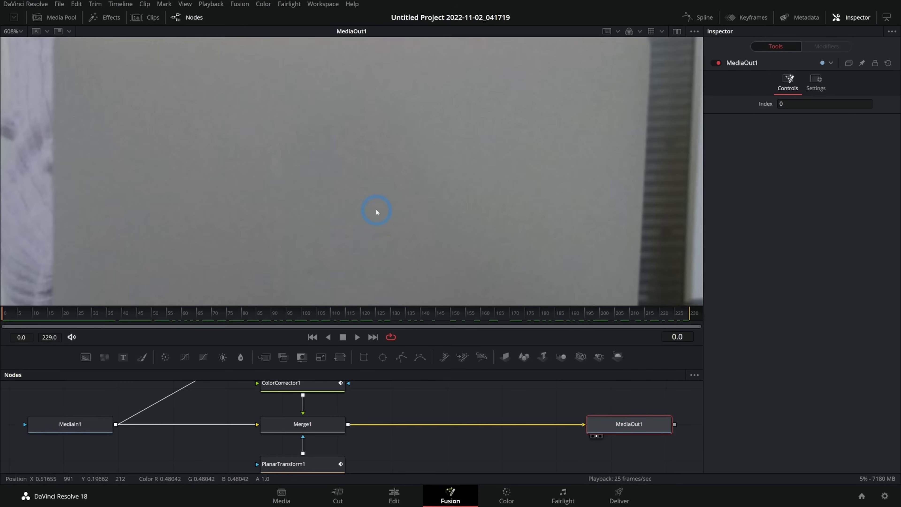
pyautogui.press('space')
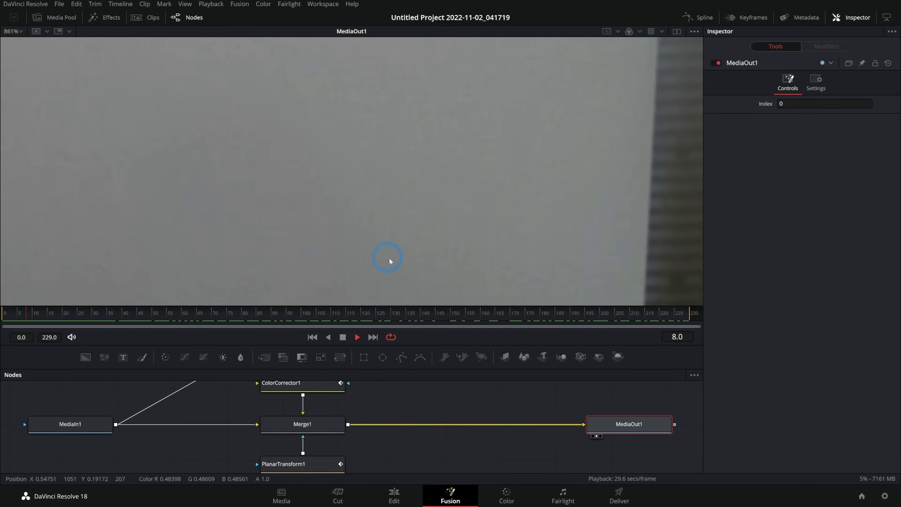
pyautogui.scroll(-3, 408, 269)
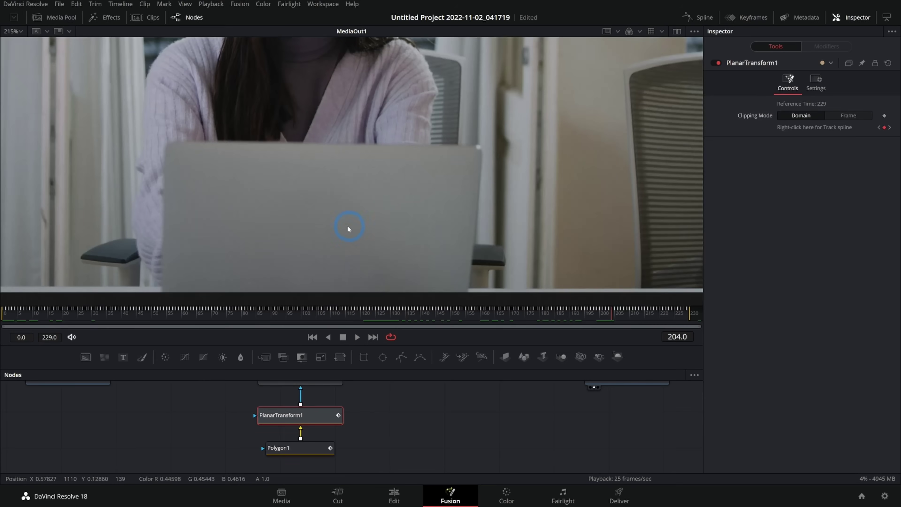
pyautogui.moveTo(348, 226); pyautogui.dragTo(405, 233)
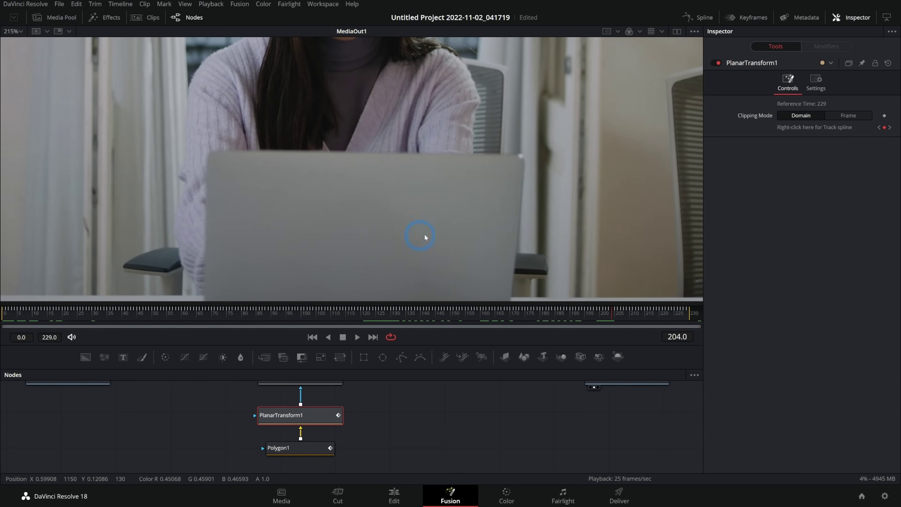
pyautogui.scroll(-3, 411, 253)
pyautogui.moveTo(447, 318); pyautogui.dragTo(543, 312)
pyautogui.click(467, 169)
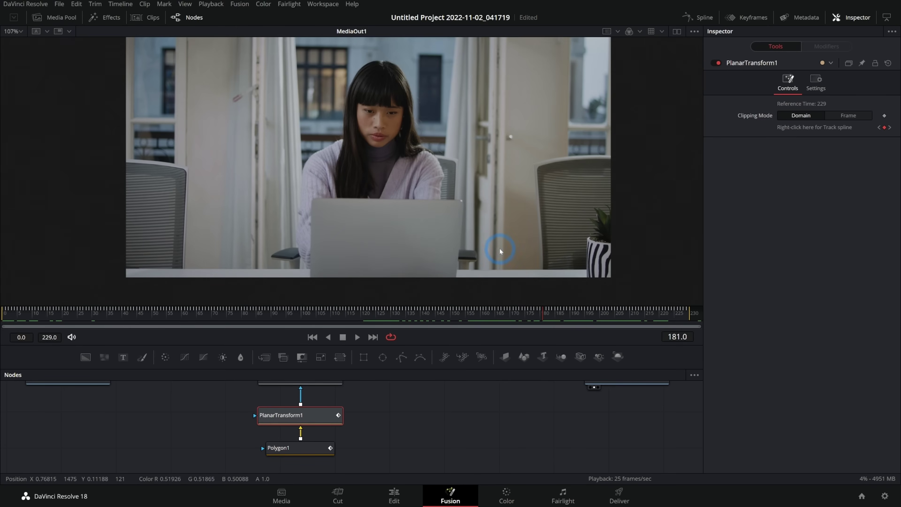
# At frame 82, add Transform2 fed by MediaIn1 and merge it over Merge1's output through Merge2, ahead of MediaOut1
pyautogui.moveTo(518, 313); pyautogui.dragTo(247, 312)
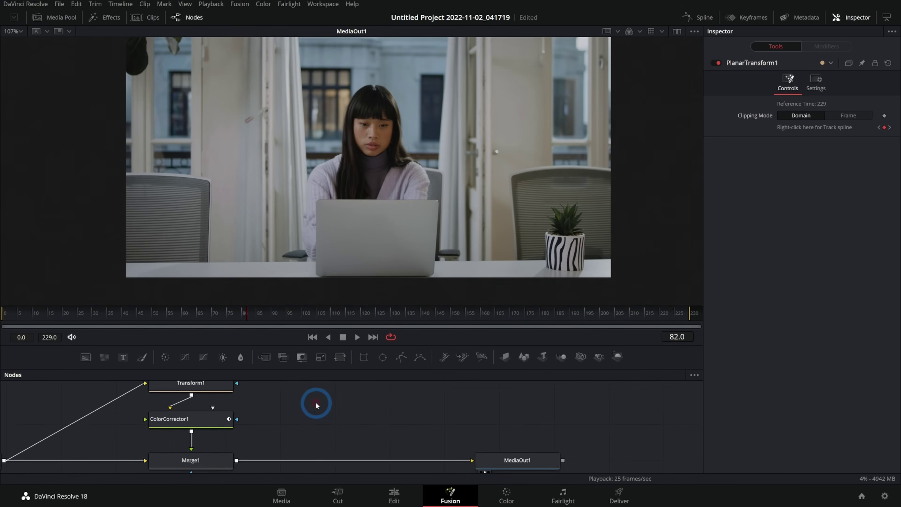
pyautogui.moveTo(316, 402); pyautogui.dragTo(327, 418)
pyautogui.scroll(6, 249, 113)
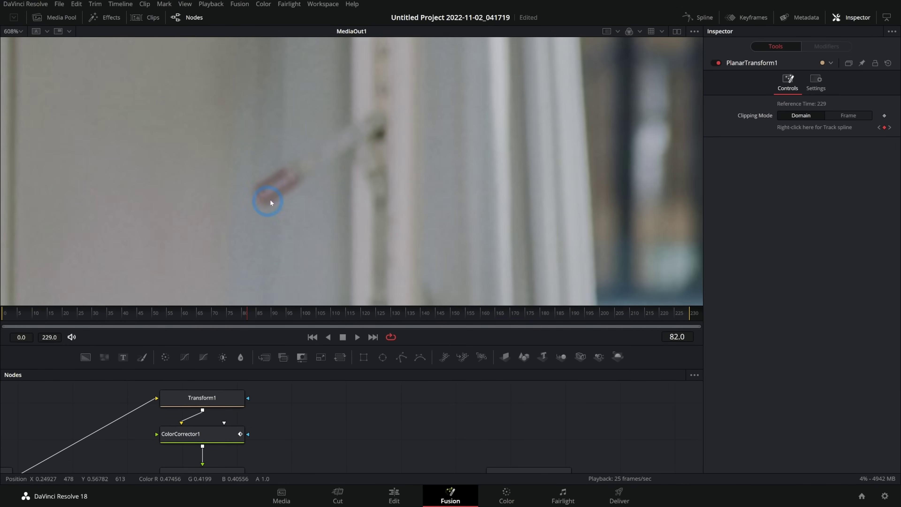
pyautogui.scroll(-2, 323, 208)
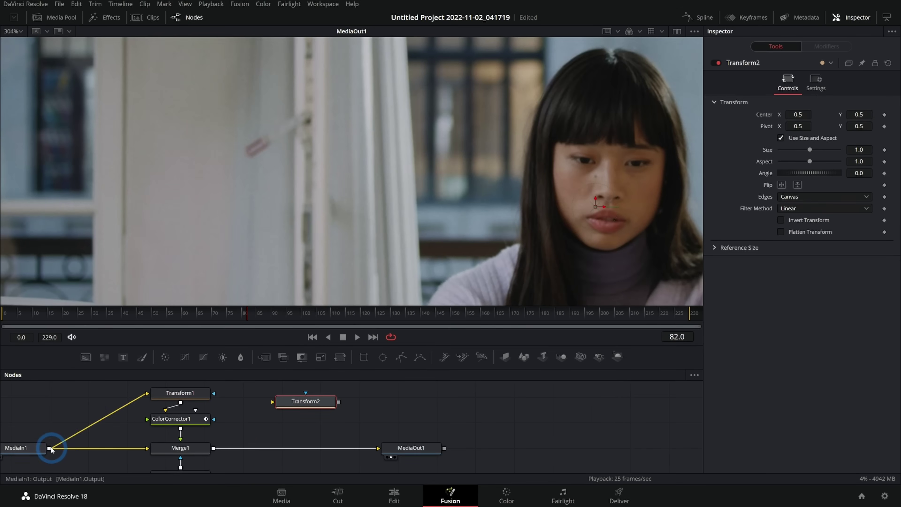
pyautogui.moveTo(49, 448); pyautogui.dragTo(213, 448)
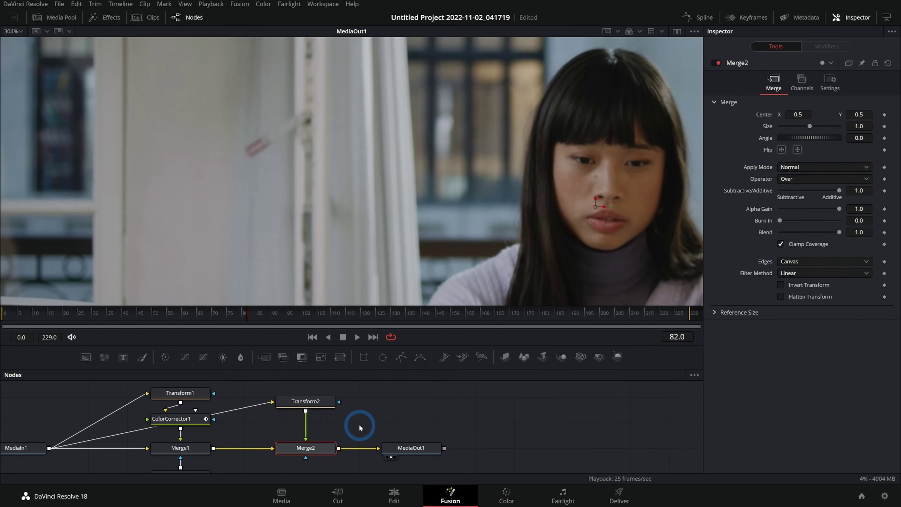
# Draw a closed Polygon2 mask for Merge2 around the window handle
pyautogui.moveTo(336, 442); pyautogui.dragTo(316, 417)
pyautogui.click(231, 178)
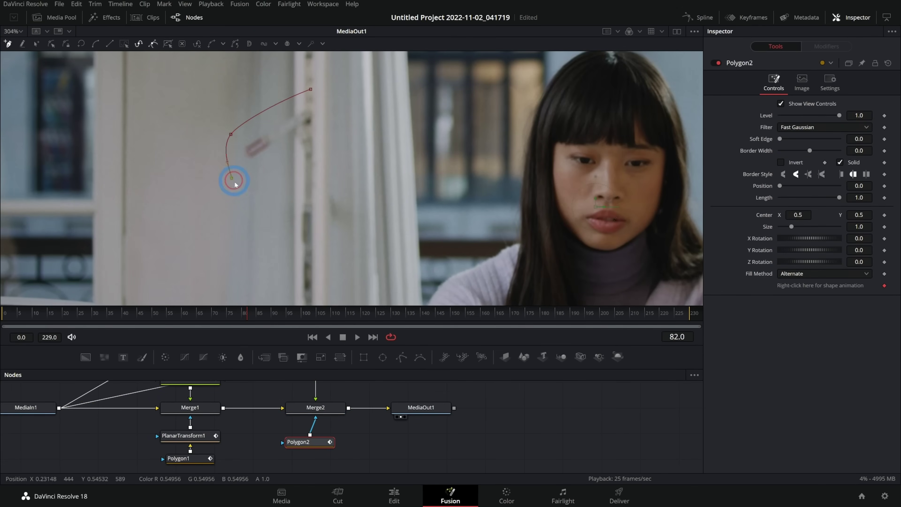
pyautogui.moveTo(309, 171); pyautogui.dragTo(329, 148)
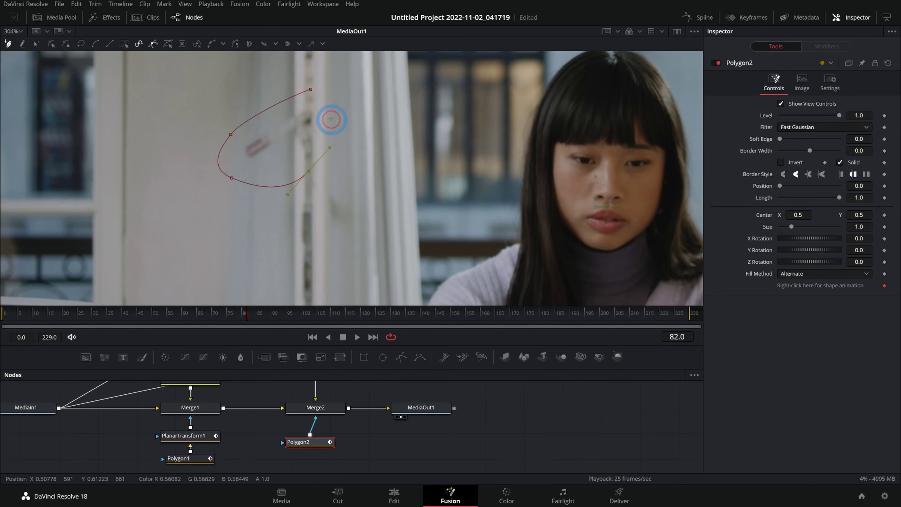
pyautogui.click(311, 90)
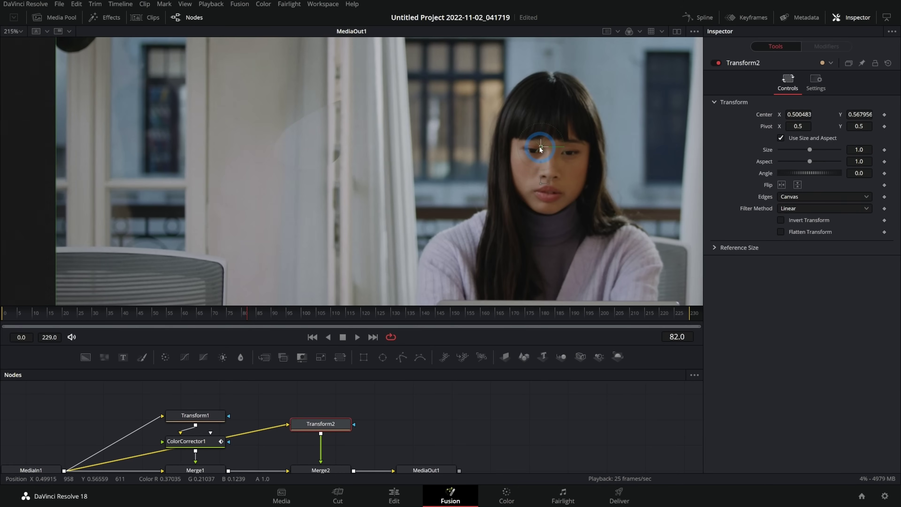
# Offset Transform2 to Center X 0.5 and Y about 0.57, and set its Size to 0.996 to cover the window handle
pyautogui.moveTo(540, 148); pyautogui.dragTo(538, 145)
pyautogui.click(859, 150)
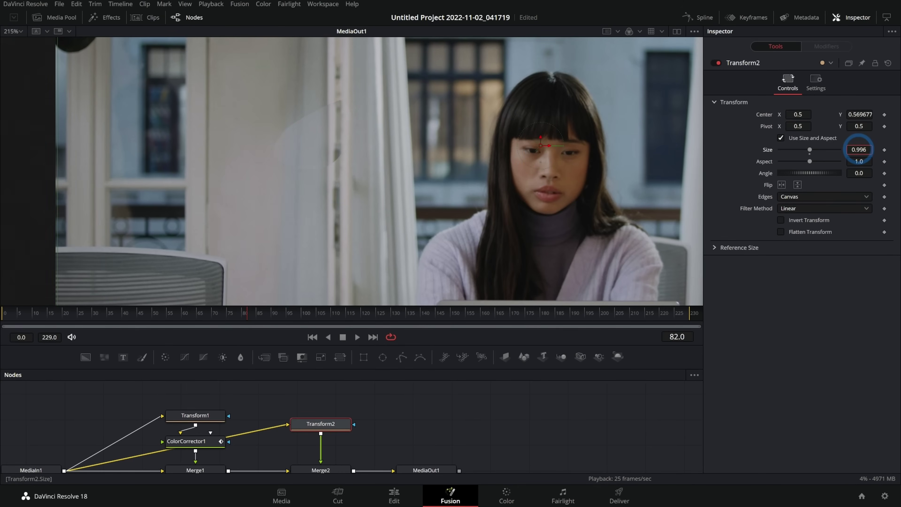
pyautogui.click(791, 114)
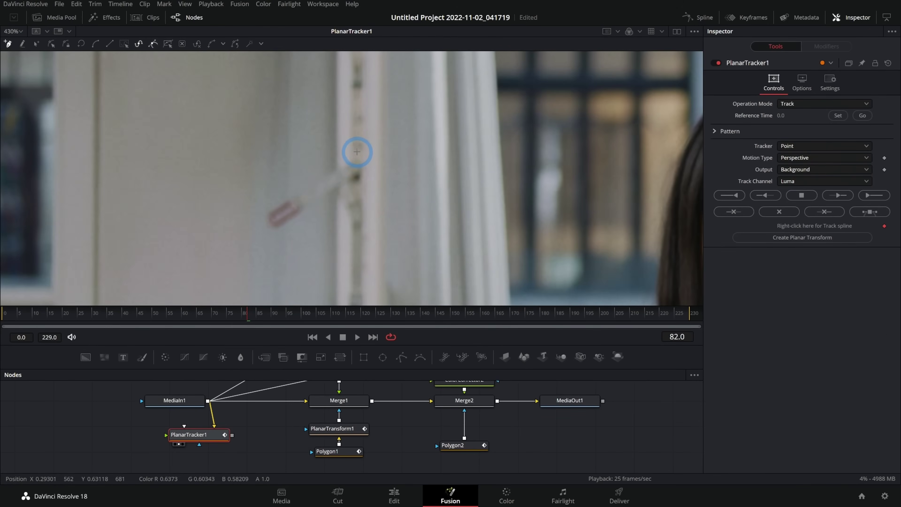
# Outline the window handle in PlanarTracker1 and track it from reference frame 82 with Translation, Rotation, Scale motion
pyautogui.click(283, 185)
pyautogui.click(248, 204)
pyautogui.click(355, 146)
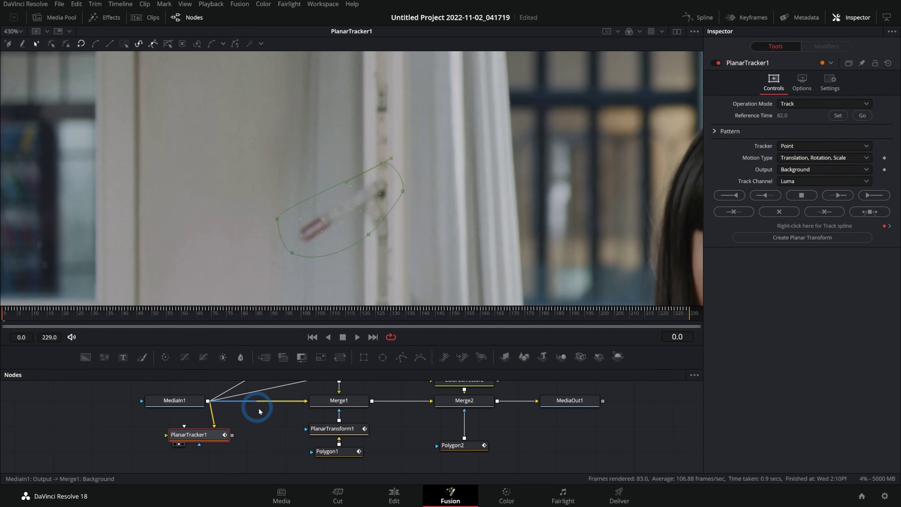
# Insert PlanarTransform2 between Polygon2 and Merge2 and play back the shot to check the tracked window handle patch
pyautogui.moveTo(249, 435); pyautogui.dragTo(272, 441)
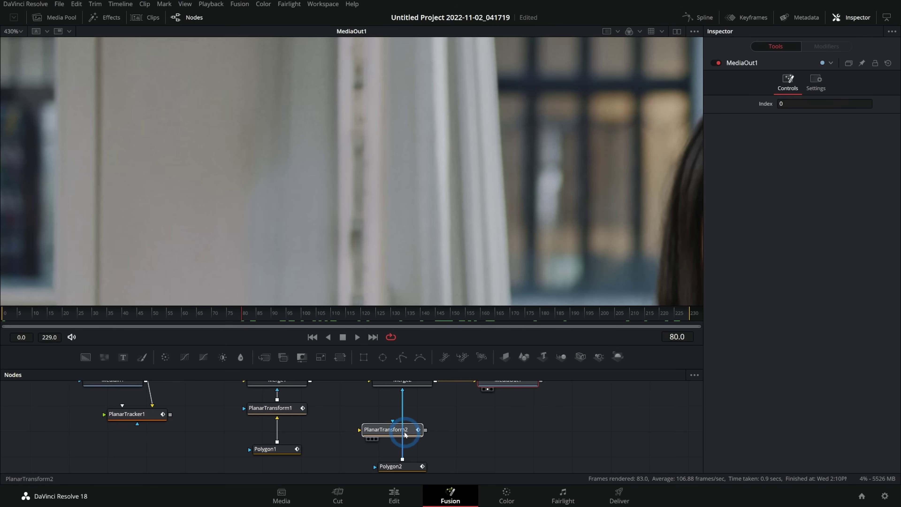
pyautogui.click(402, 435)
pyautogui.click(443, 432)
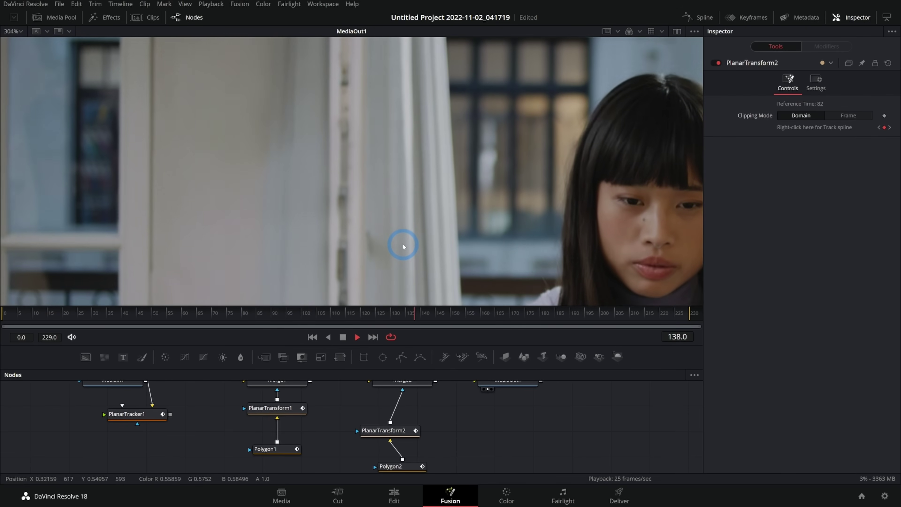
pyautogui.scroll(-2, 432, 235)
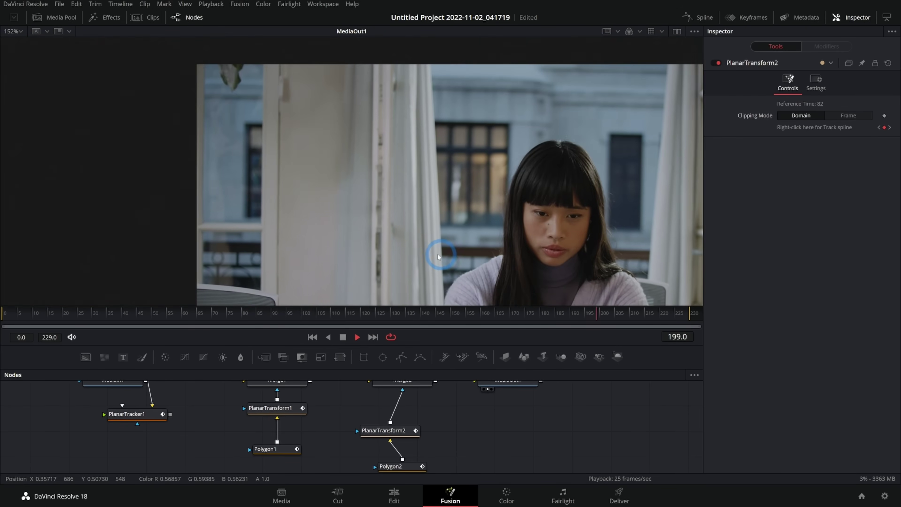